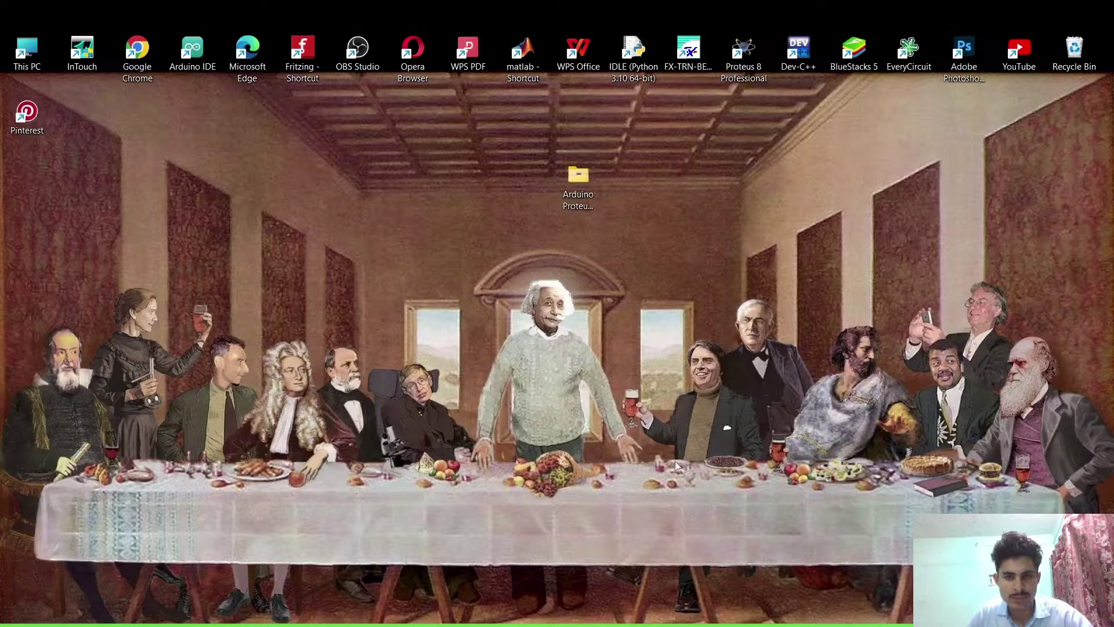
# - Launch Proteus 8 Professional from its desktop shortcut and wait for the Home Page
pyautogui.doubleClick(744, 52)
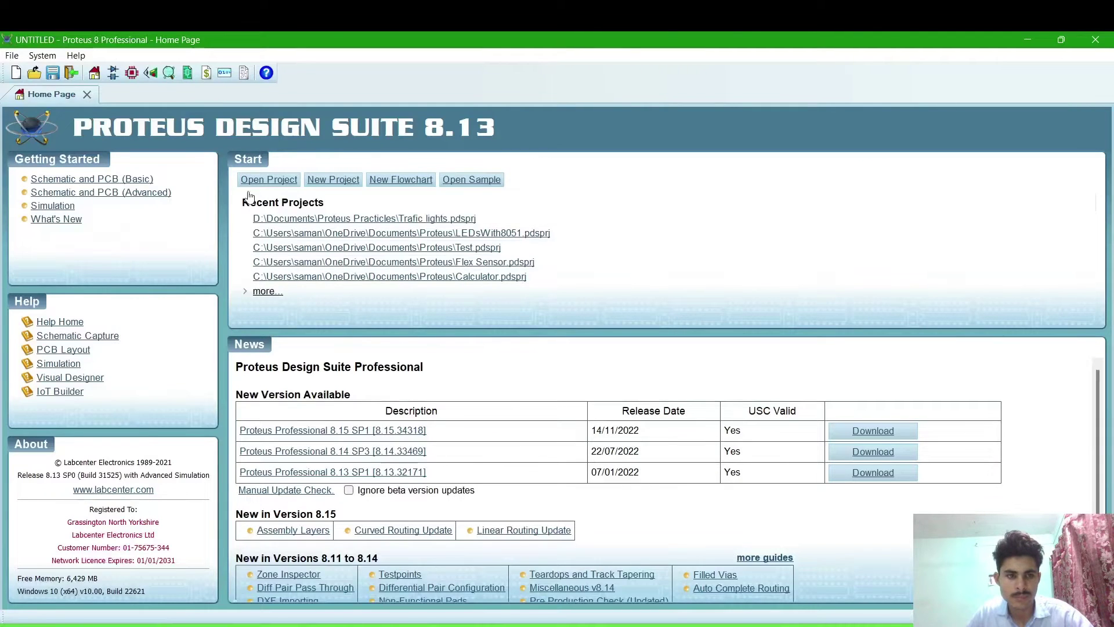
# - Name the new project TrafficLight, save it in Documents\Proteus, and continue past naming
pyautogui.click(338, 183)
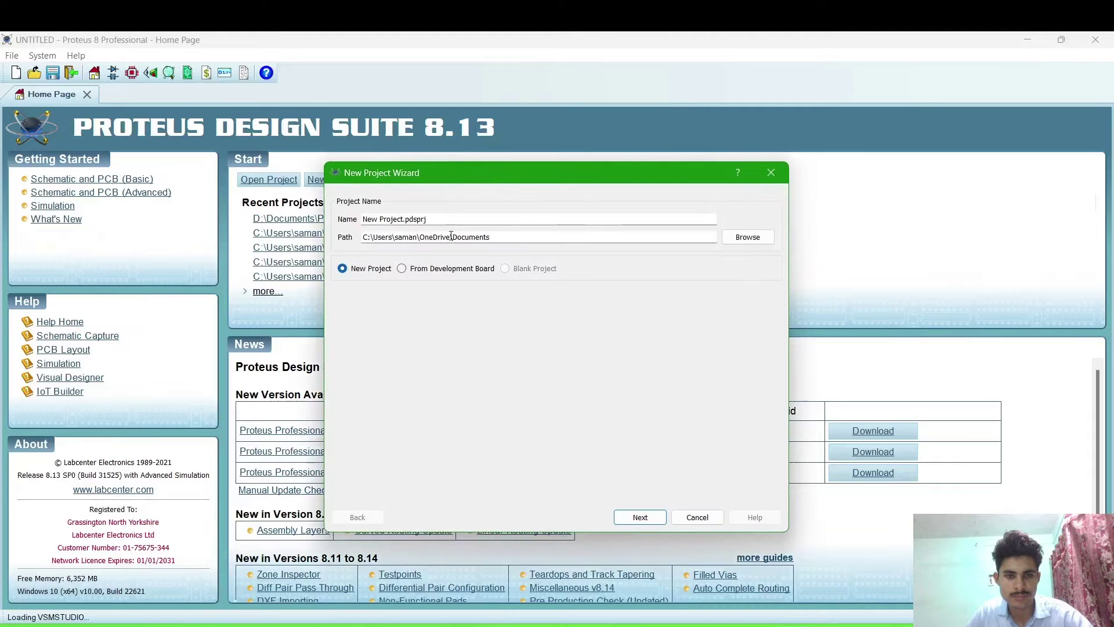
pyautogui.click(400, 219)
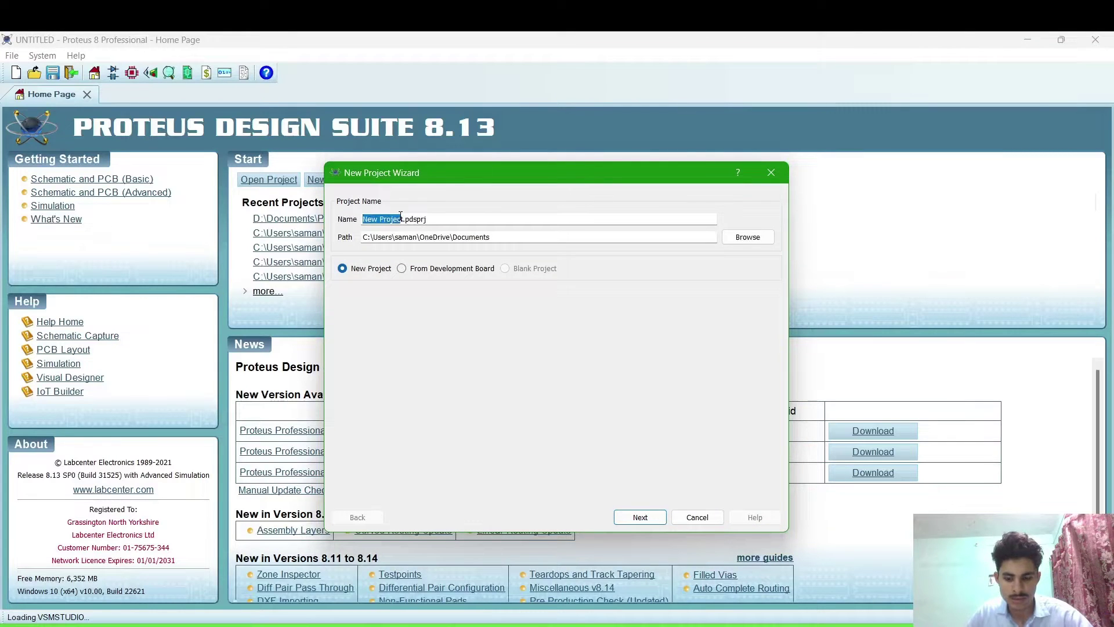
pyautogui.write('TrafficLight')
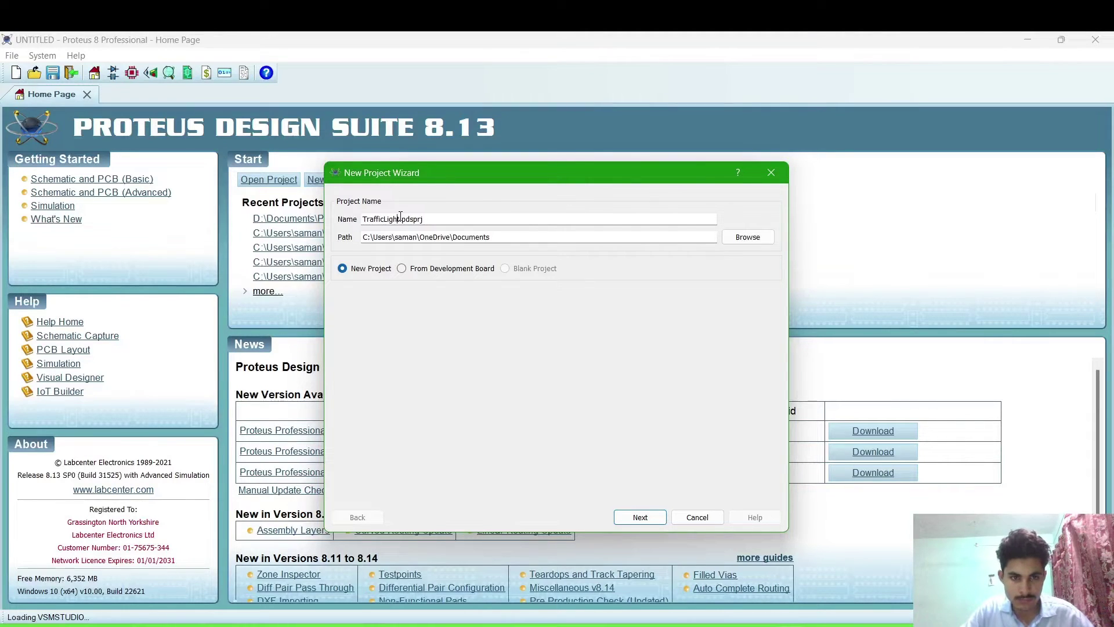
pyautogui.click(748, 237)
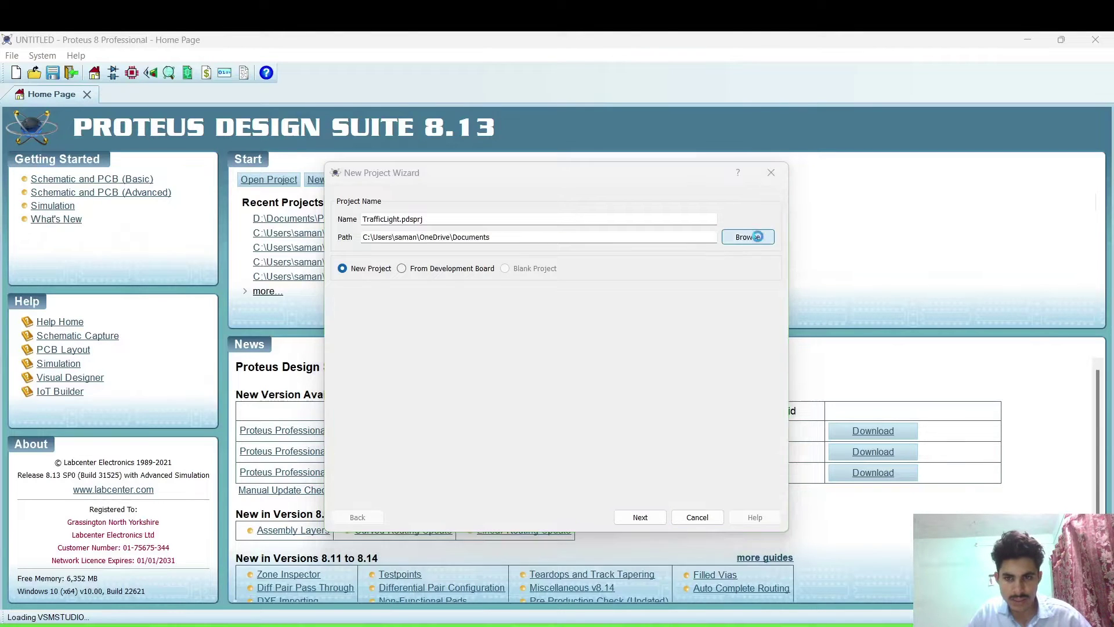
pyautogui.click(553, 442)
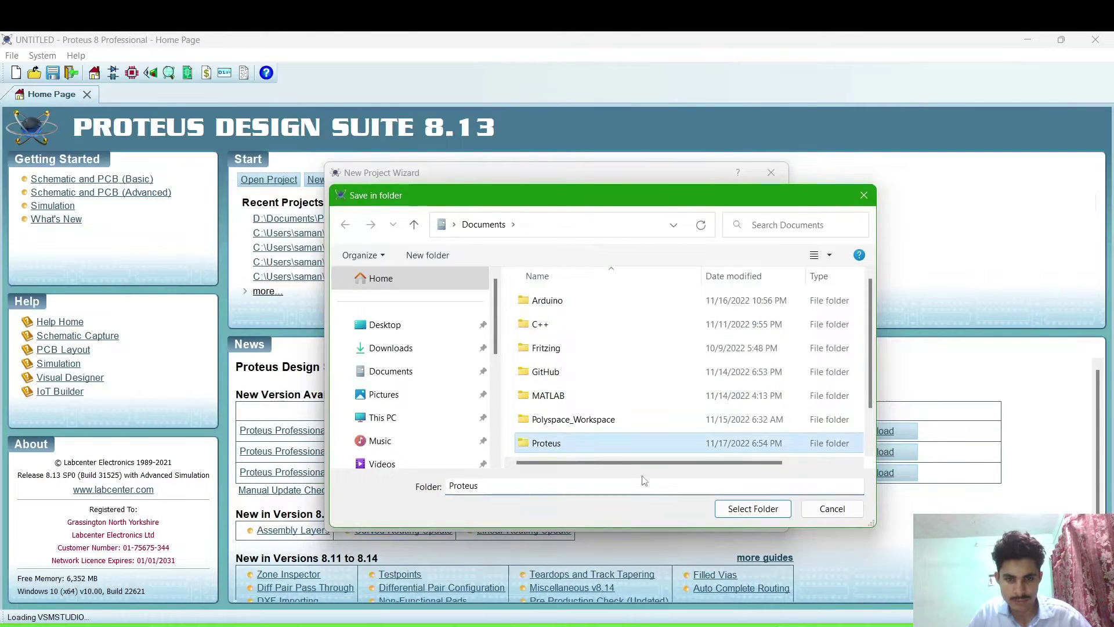
pyautogui.click(734, 510)
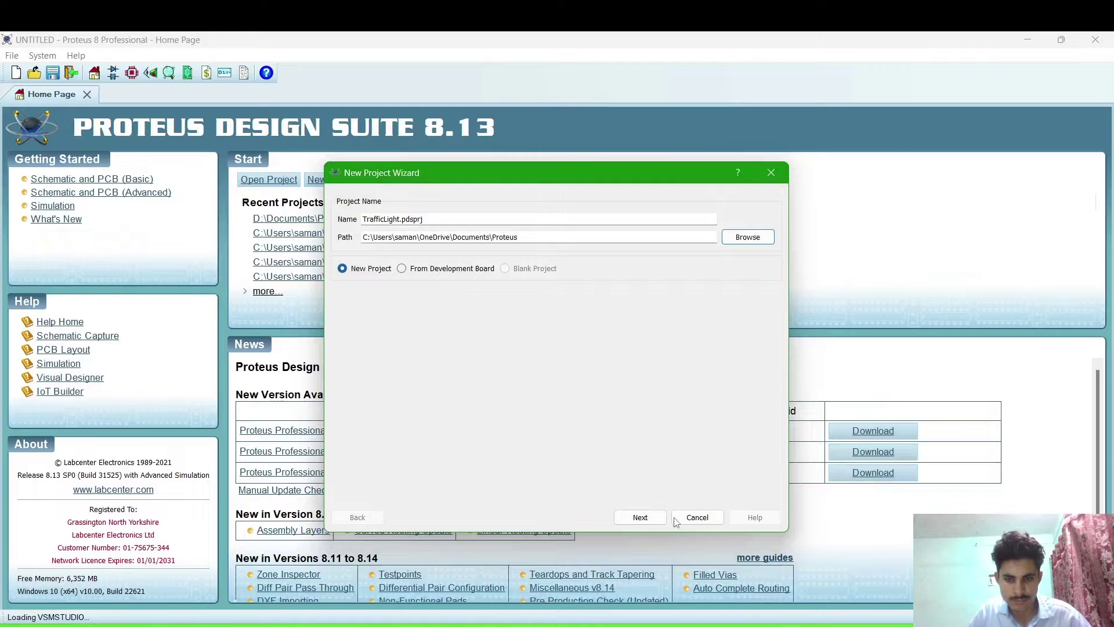
pyautogui.click(641, 517)
# - Add a firmware project with the AT89C51 controller and Keil for 8051 compiler
pyautogui.click(642, 517)
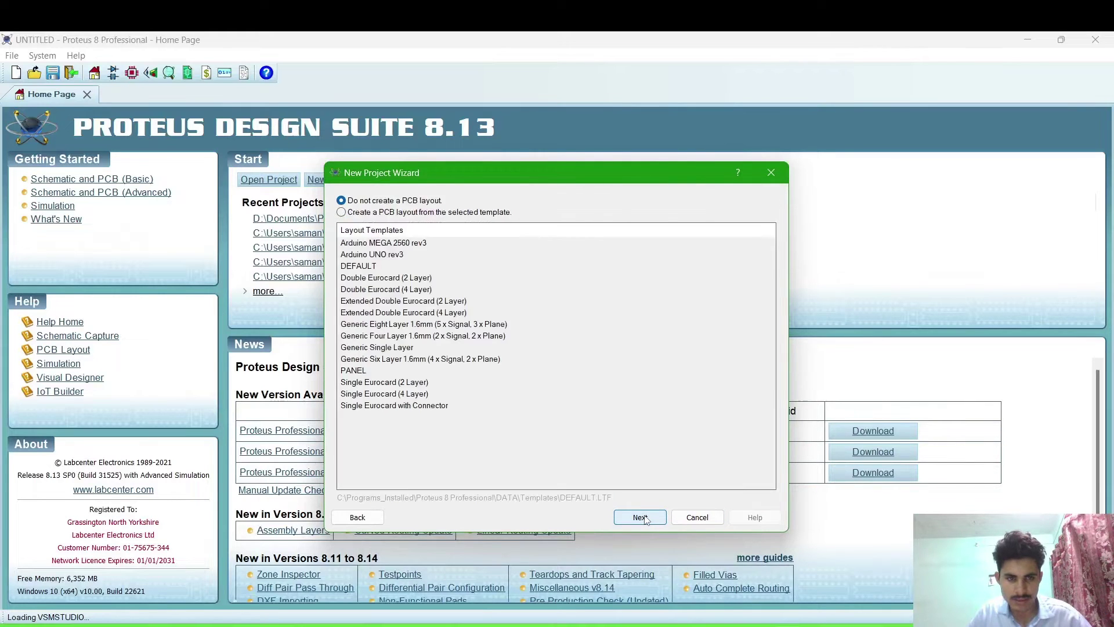
pyautogui.click(376, 218)
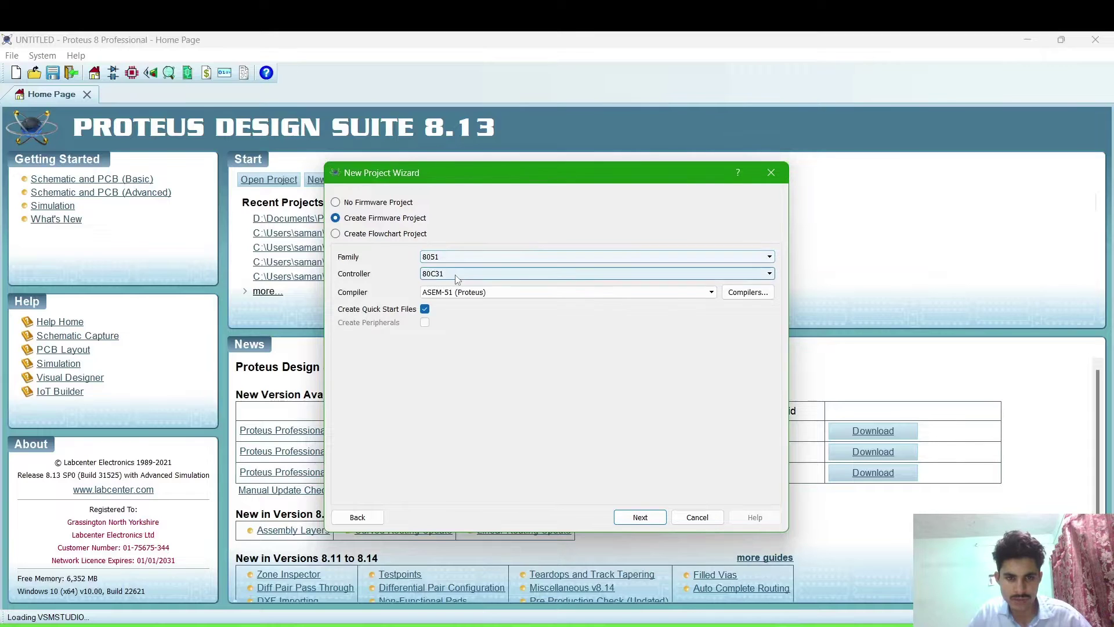
pyautogui.click(480, 276)
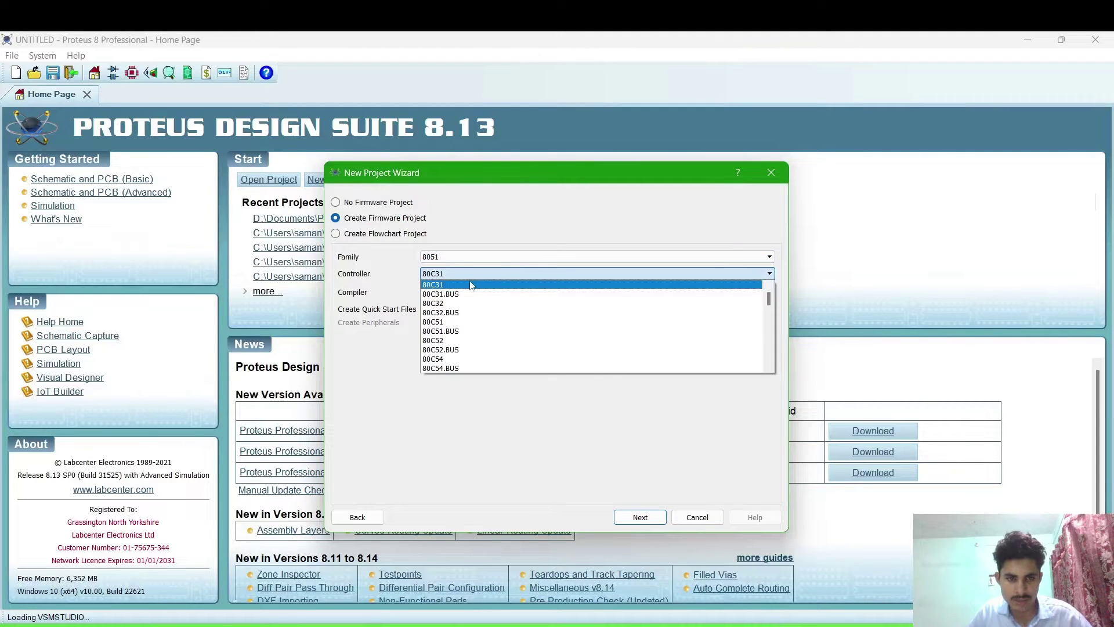
pyautogui.scroll(-2, 485, 331)
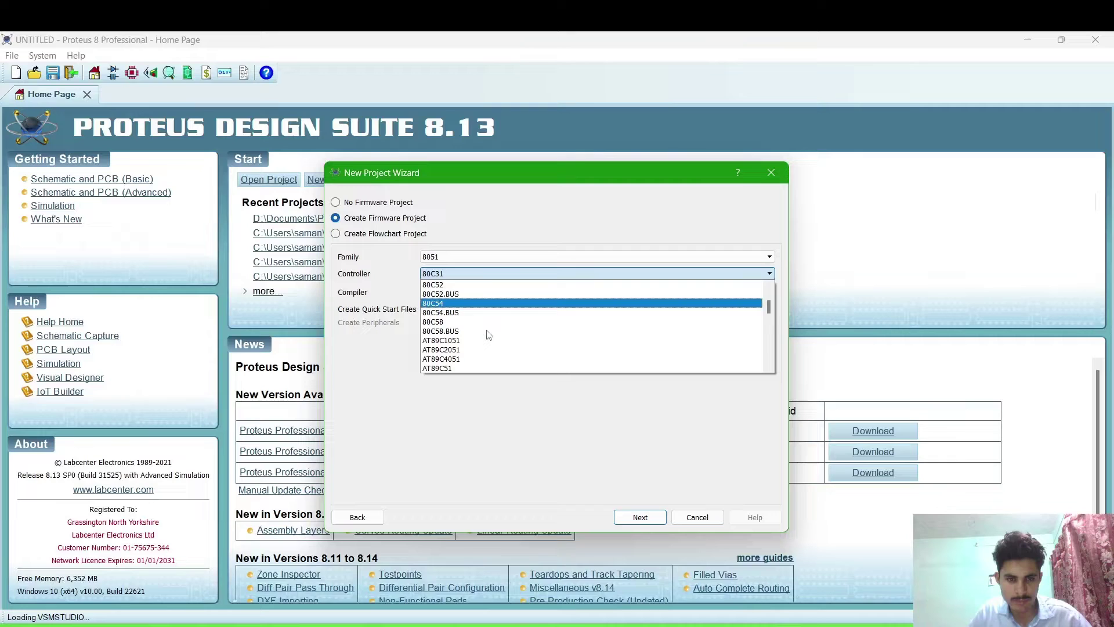
pyautogui.click(475, 369)
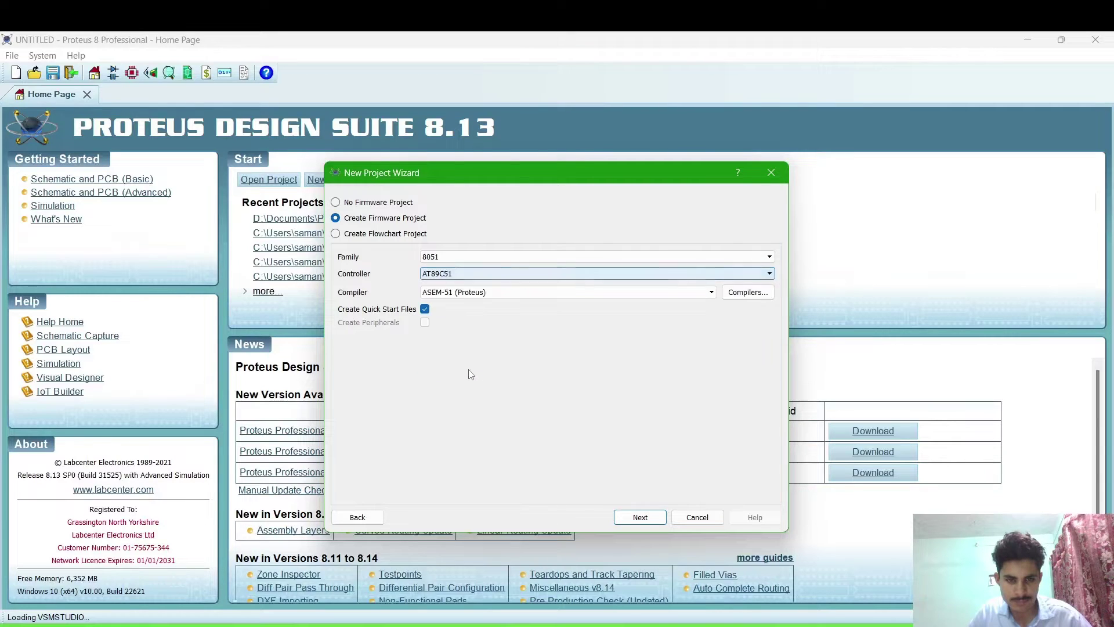
pyautogui.click(494, 296)
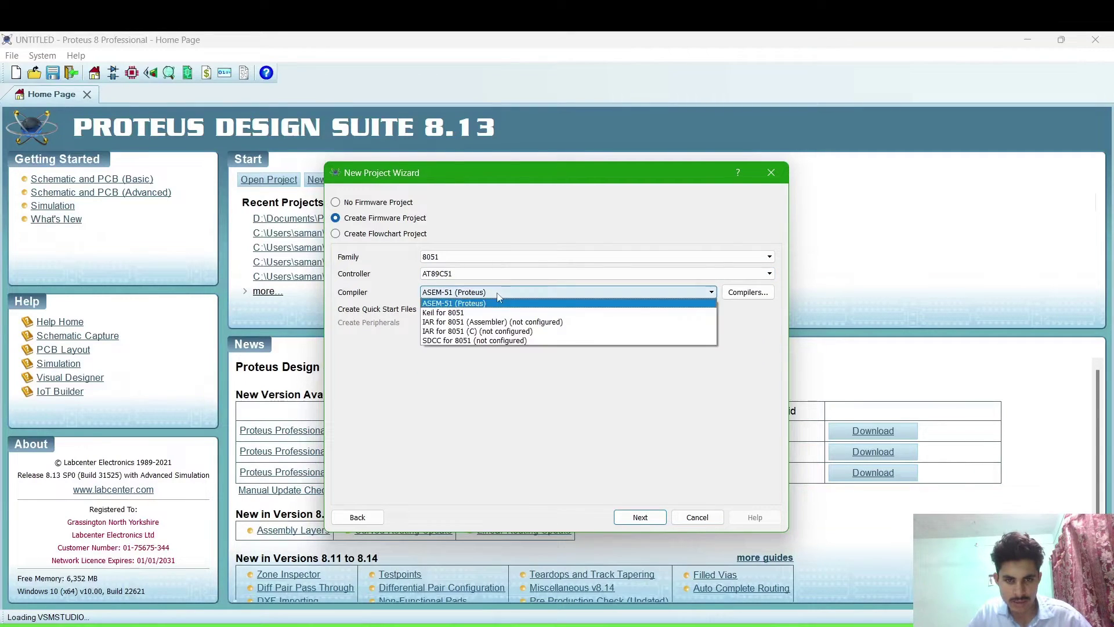
pyautogui.click(471, 315)
pyautogui.click(637, 517)
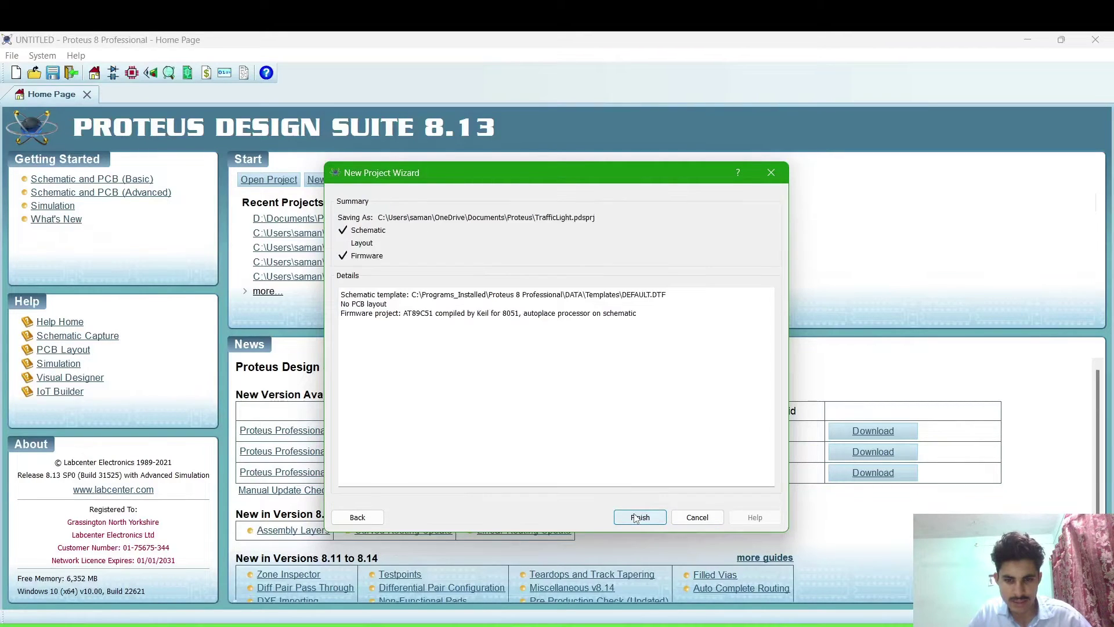
# - Finish the TrafficLight wizard and switch to the Schematic Capture view with the AT89C51
pyautogui.click(640, 517)
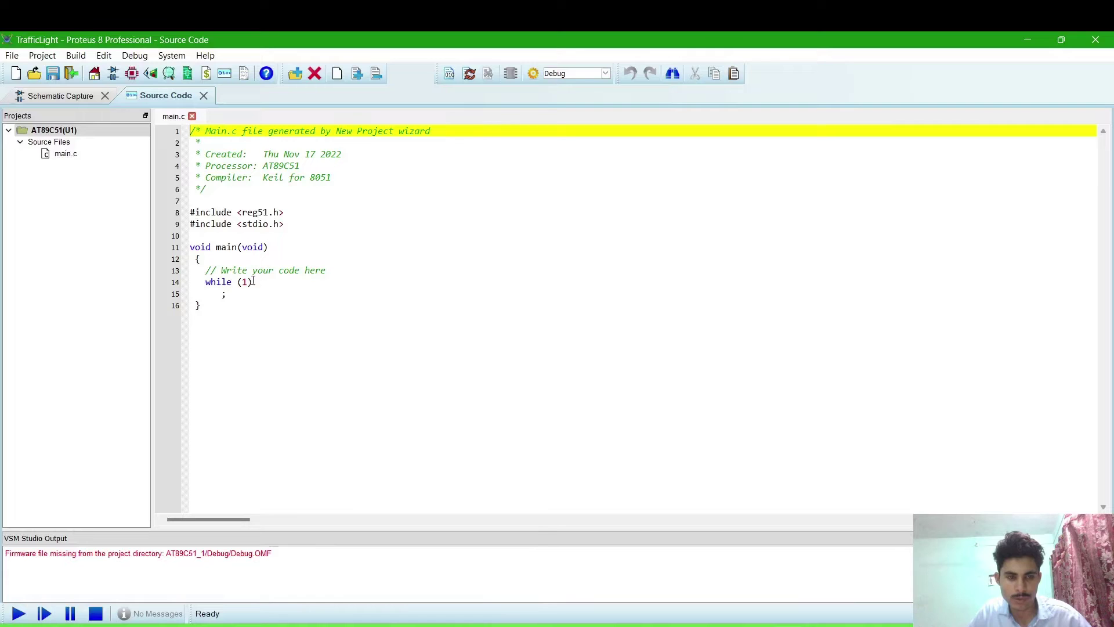
pyautogui.click(68, 96)
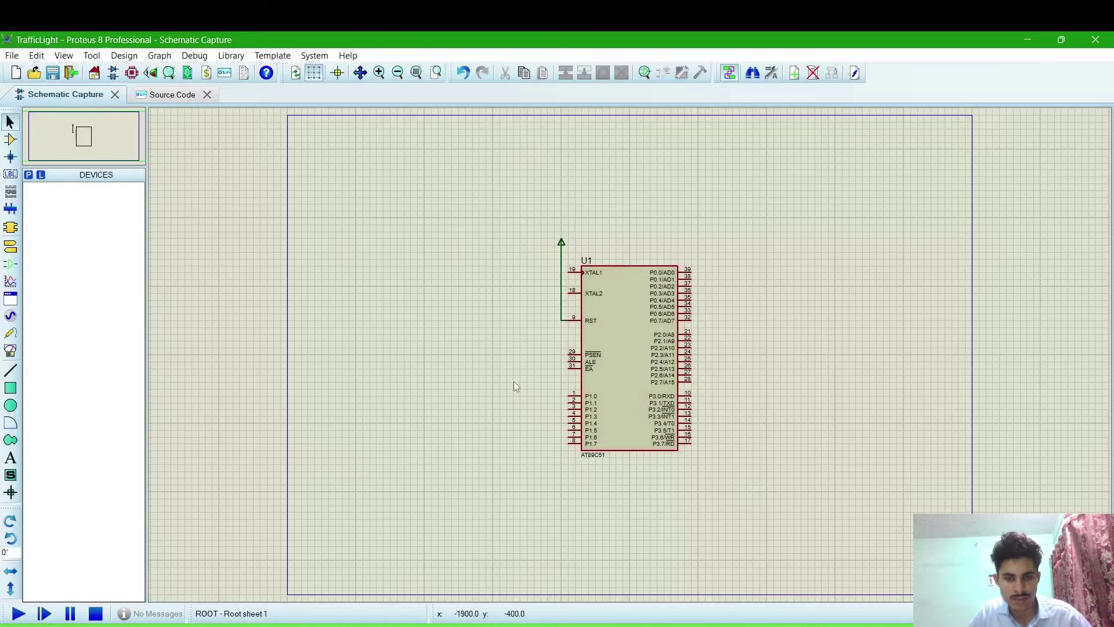
# - Find the TRAFFIC LIGHTS part in the device library and add it to the device list
pyautogui.click(28, 175)
pyautogui.write('traff')
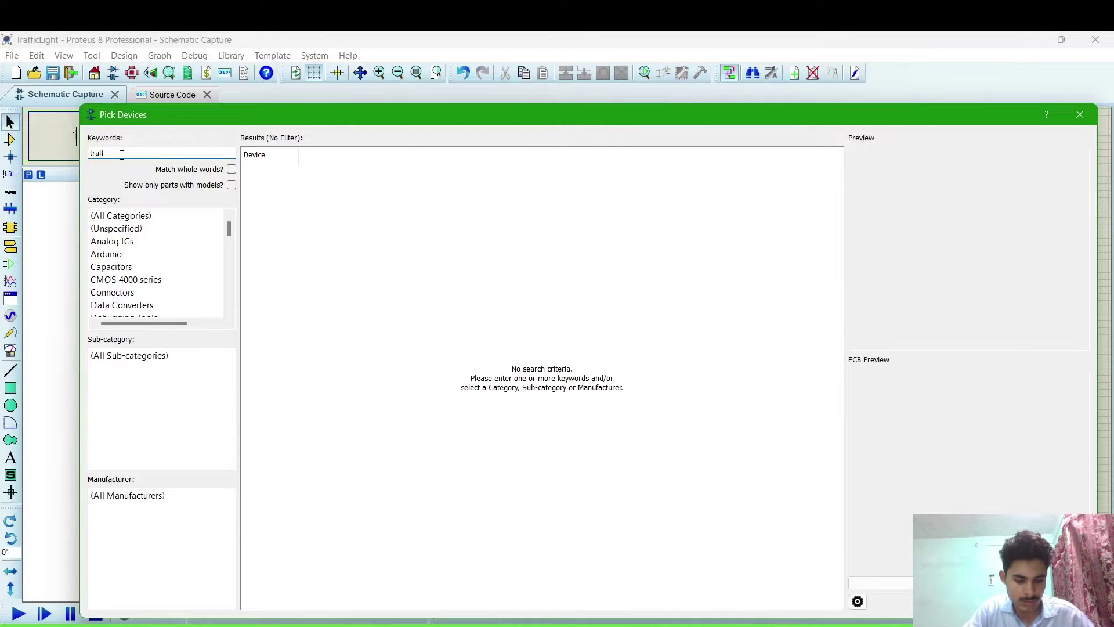
pyautogui.write('ic')
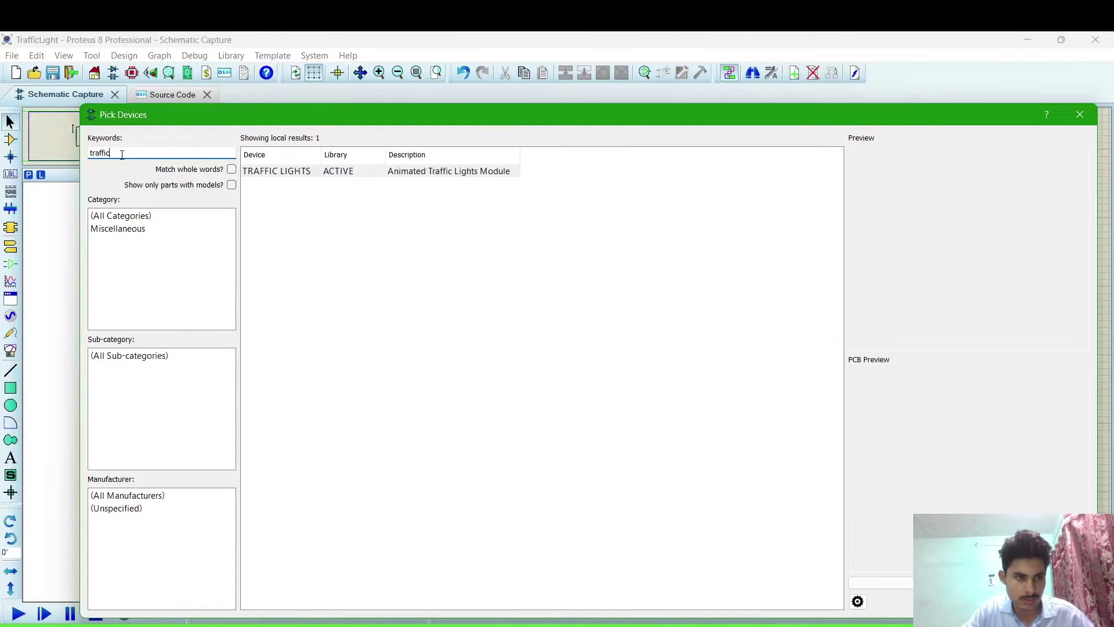
pyautogui.click(291, 173)
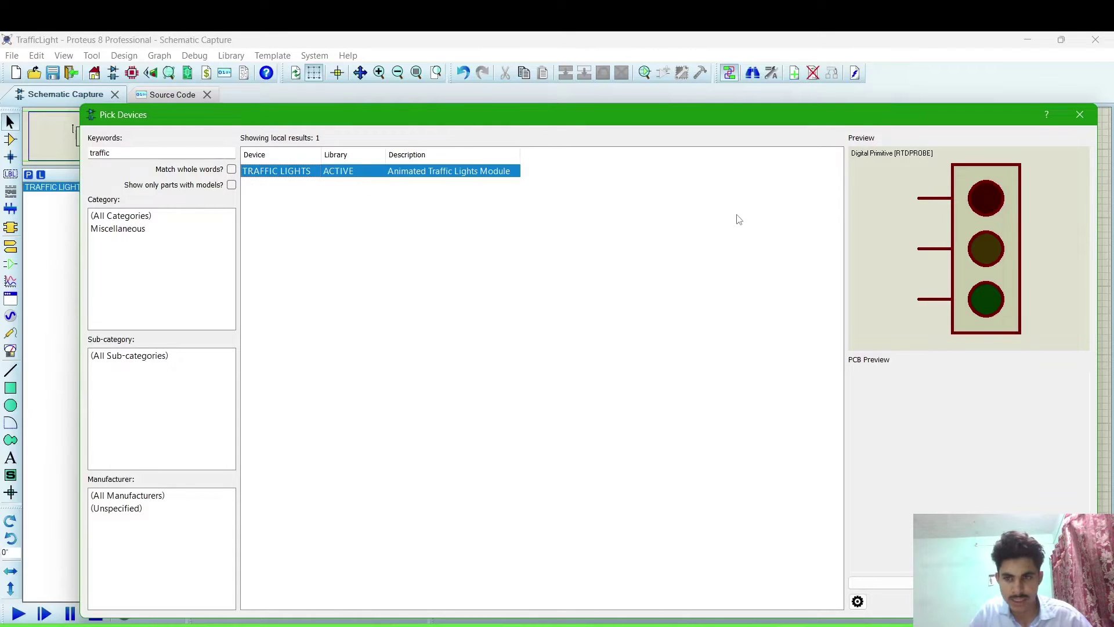
pyautogui.click(1078, 117)
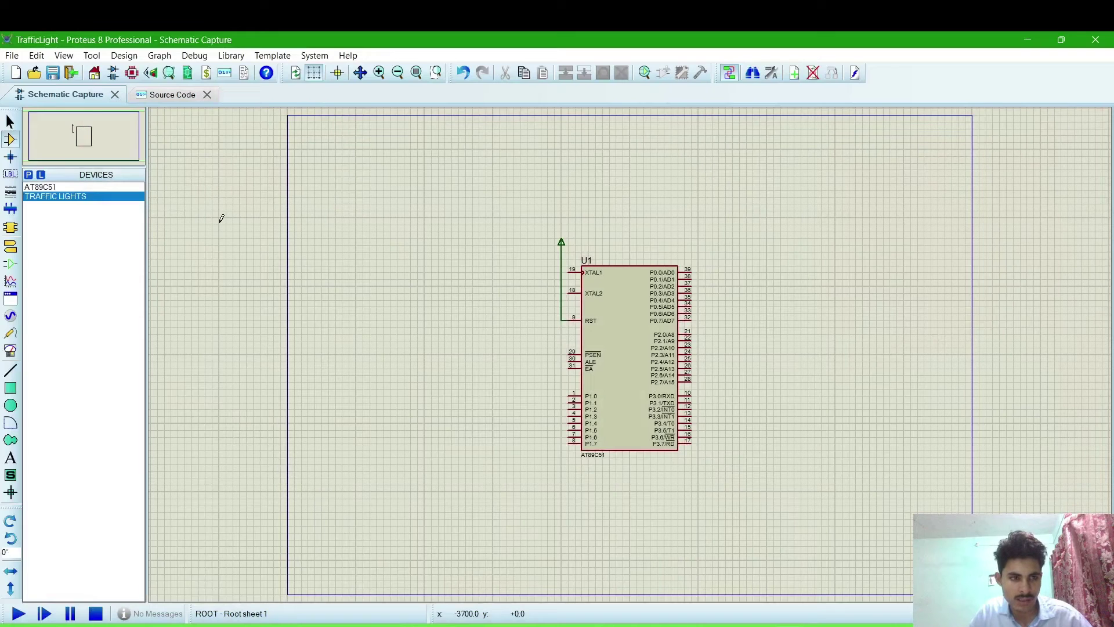
# - Place the traffic lights left of the AT89C51 and rotate them 180 degrees
pyautogui.click(88, 199)
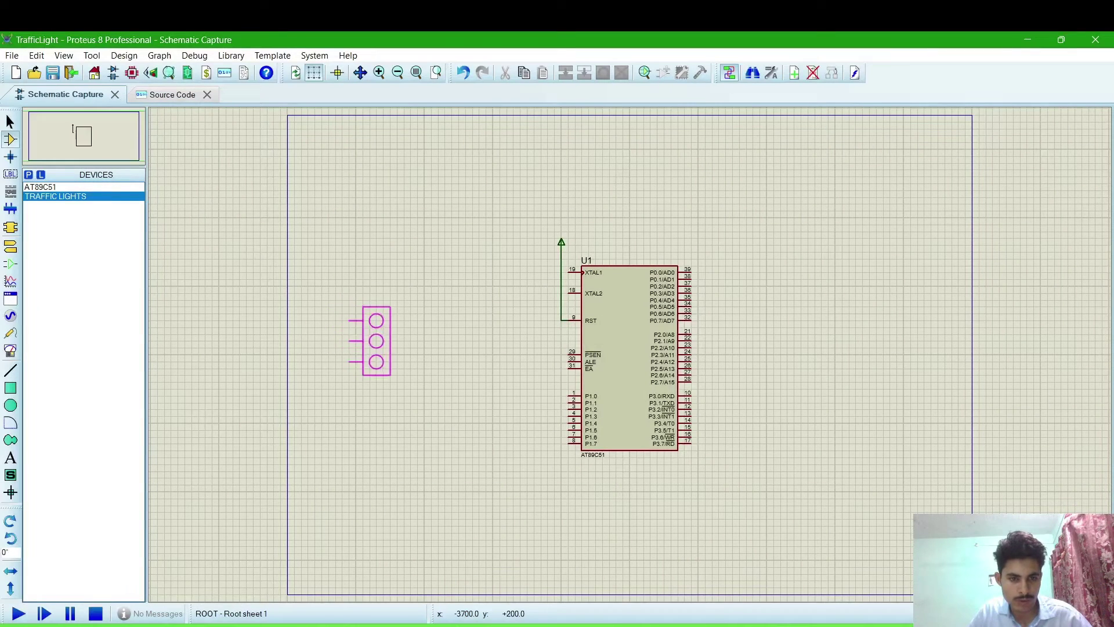
pyautogui.click(396, 361)
pyautogui.rightClick(406, 310)
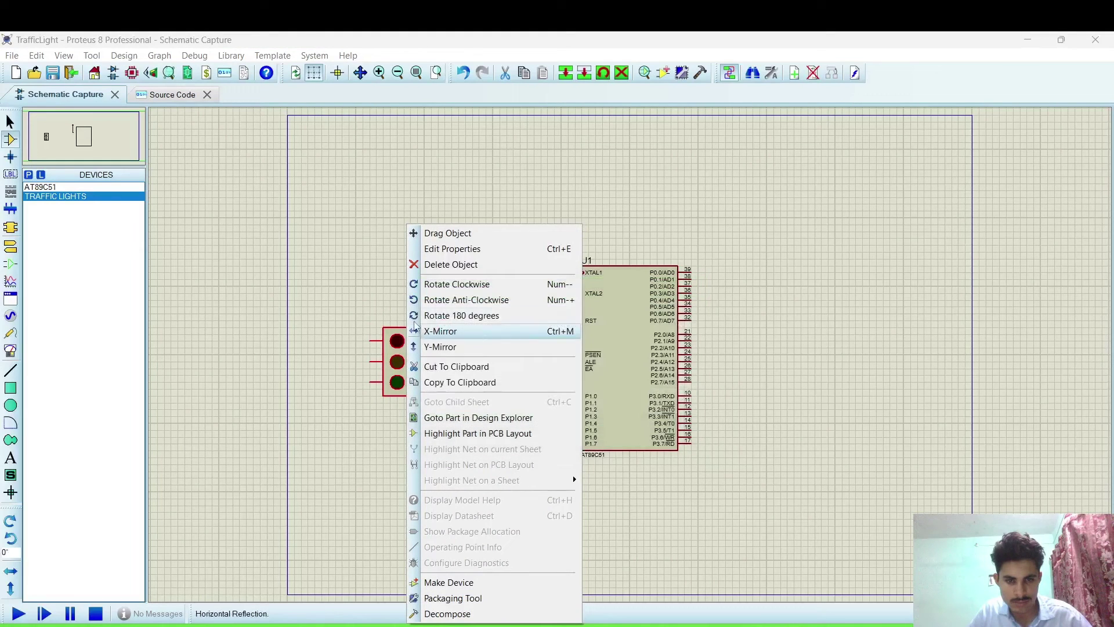
pyautogui.click(426, 315)
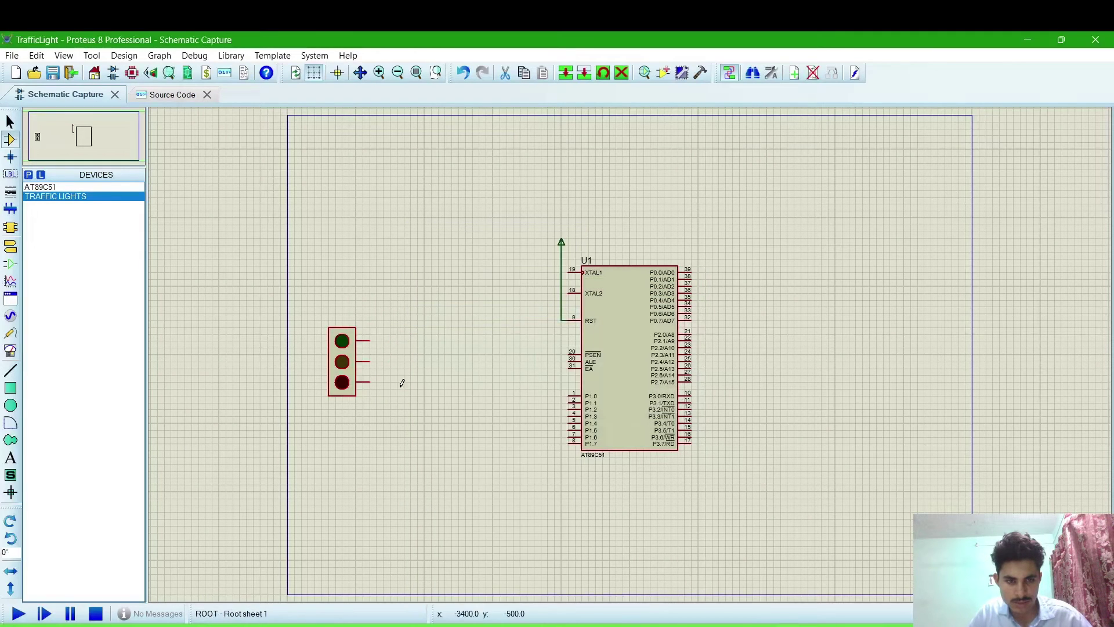
pyautogui.click(29, 175)
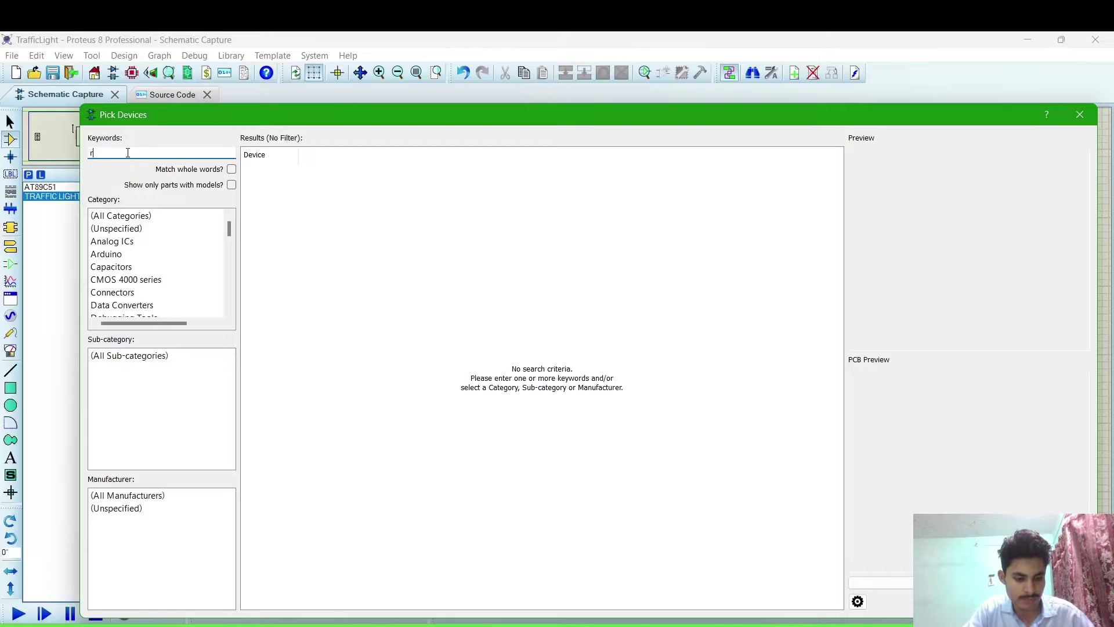
pyautogui.write('res')
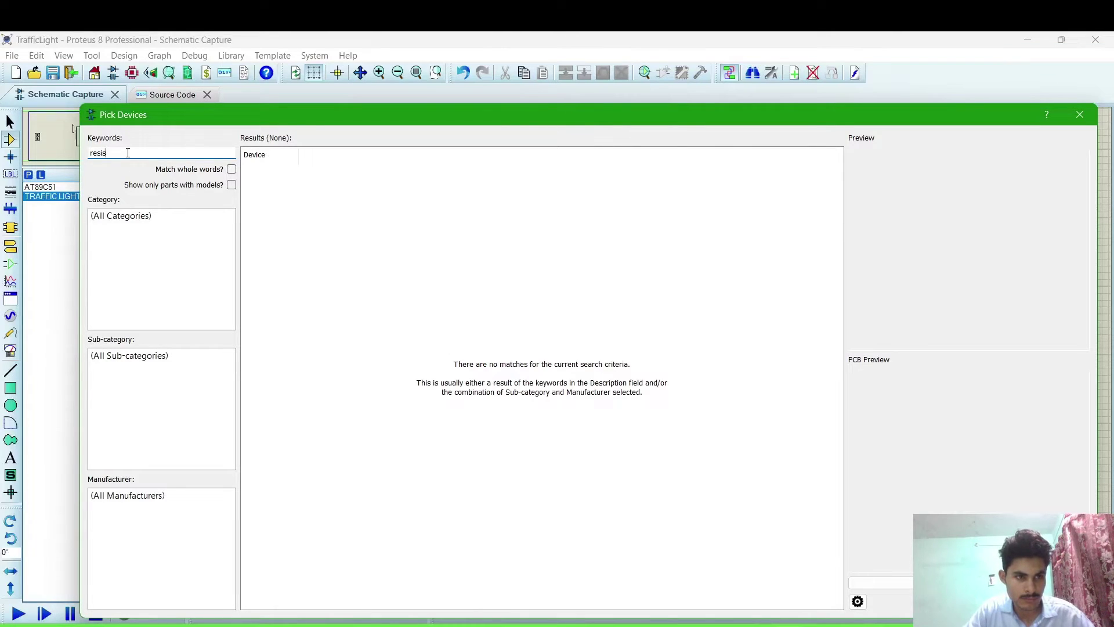
pyautogui.write('i')
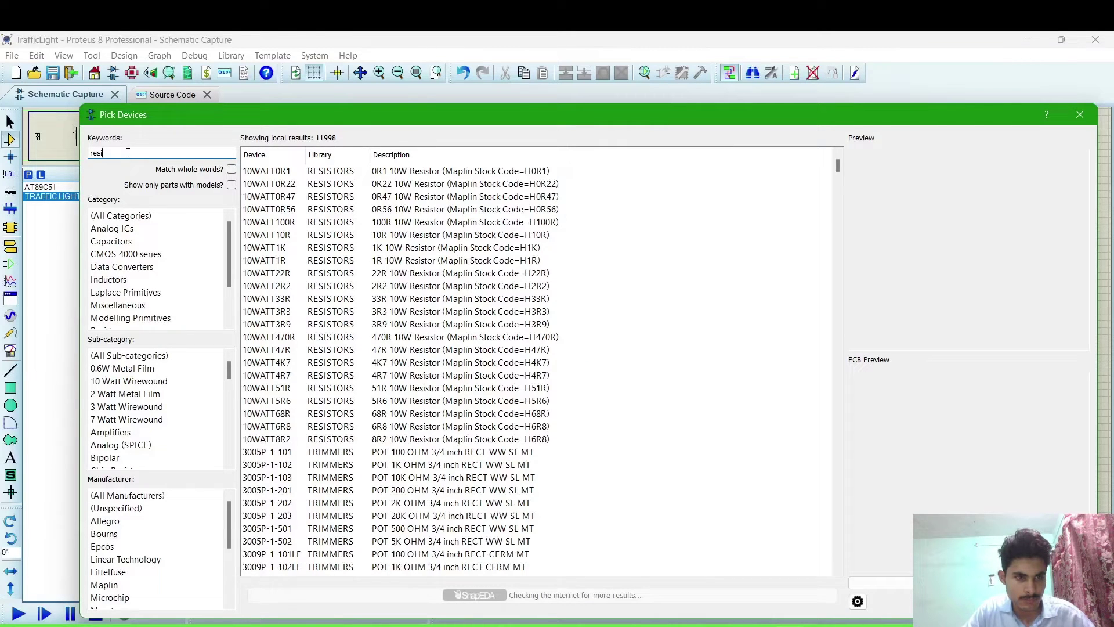
pyautogui.write('stor')
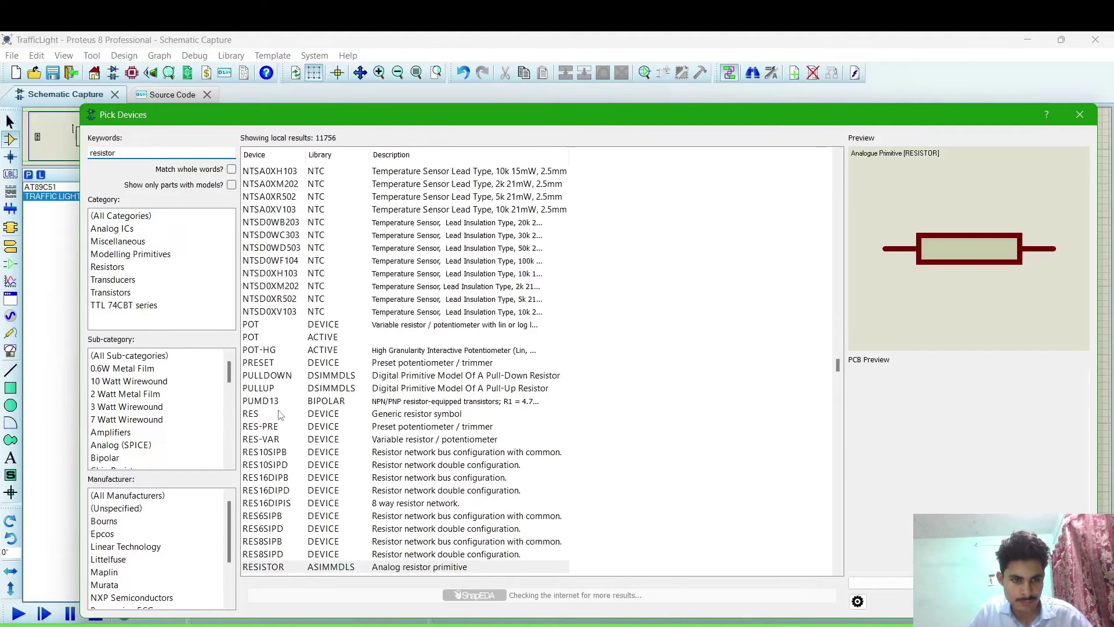
# - Add the generic RES resistor from the device picker and return to the schematic
pyautogui.doubleClick(280, 415)
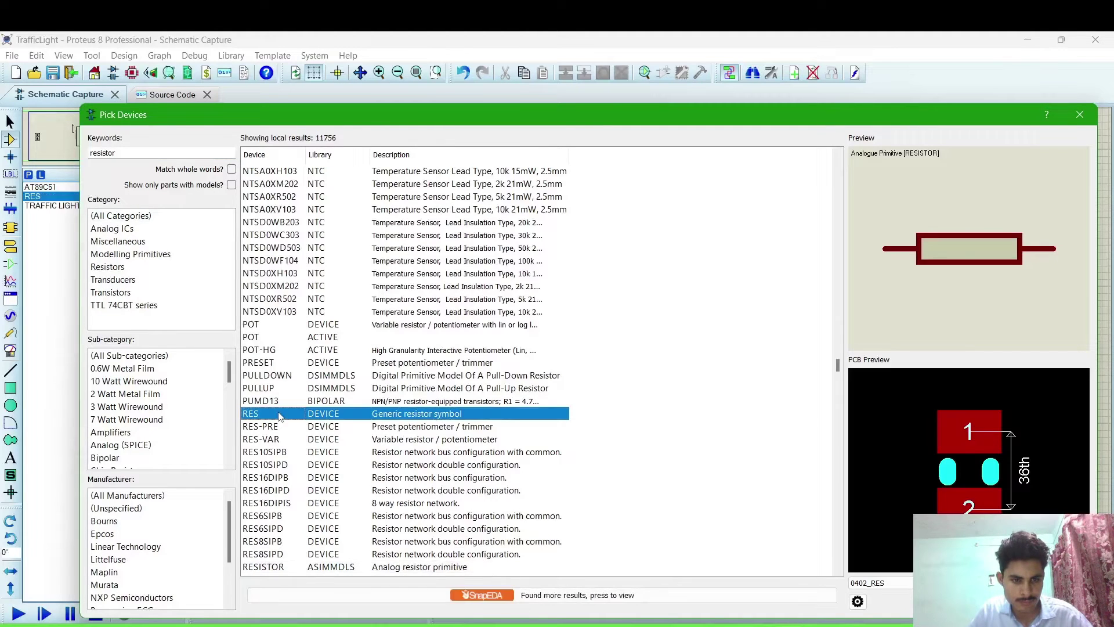
pyautogui.click(1079, 116)
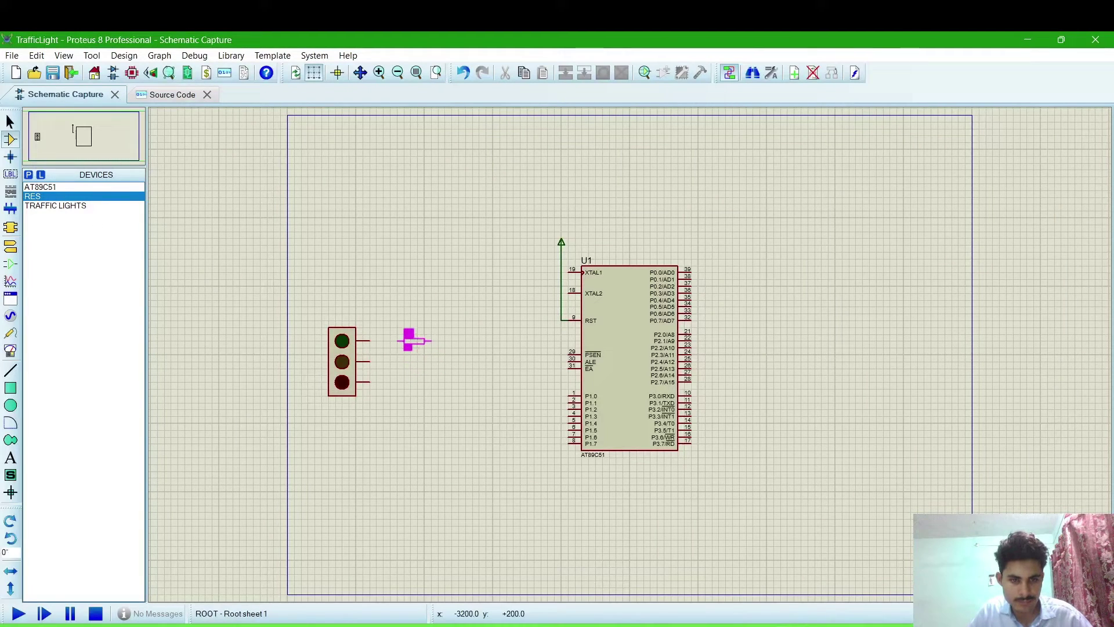
# - Place three resistors R1, R2 and R3 stacked beside the traffic lights
pyautogui.click(411, 341)
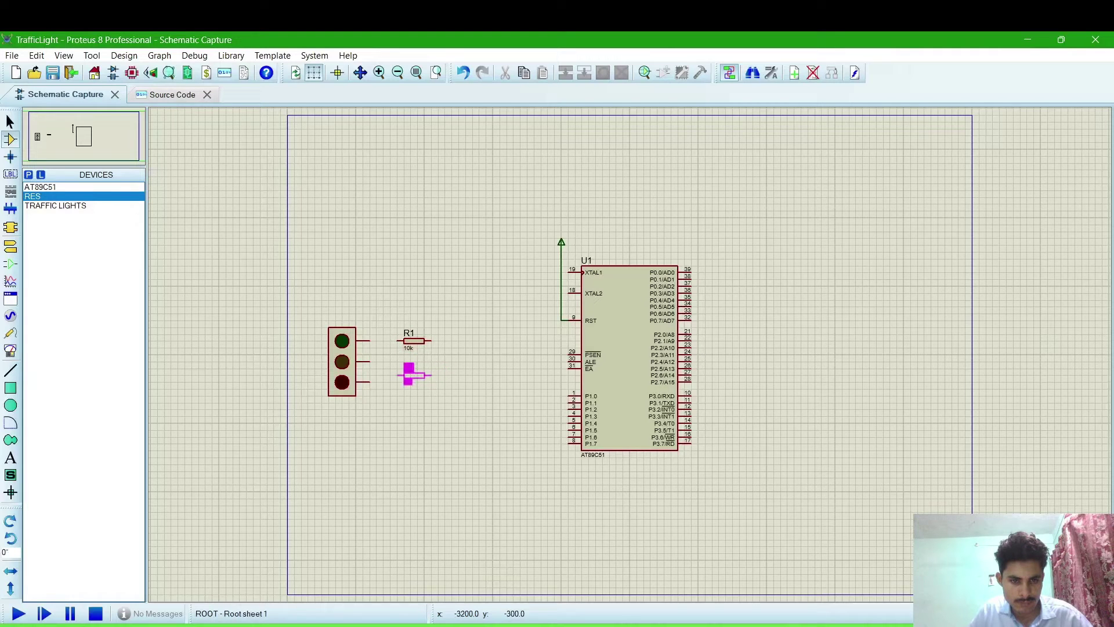
pyautogui.click(419, 368)
pyautogui.click(421, 396)
# - Set the resistance of R3, R2 and R1 to 220 ohms each
pyautogui.doubleClick(424, 401)
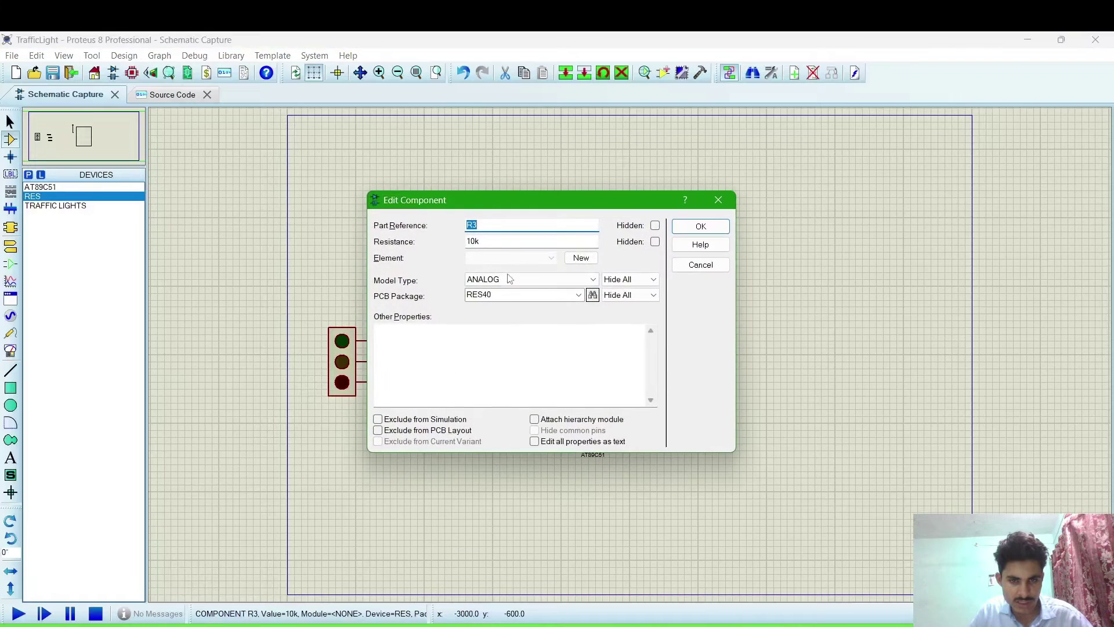
pyautogui.doubleClick(488, 241)
pyautogui.write('2')
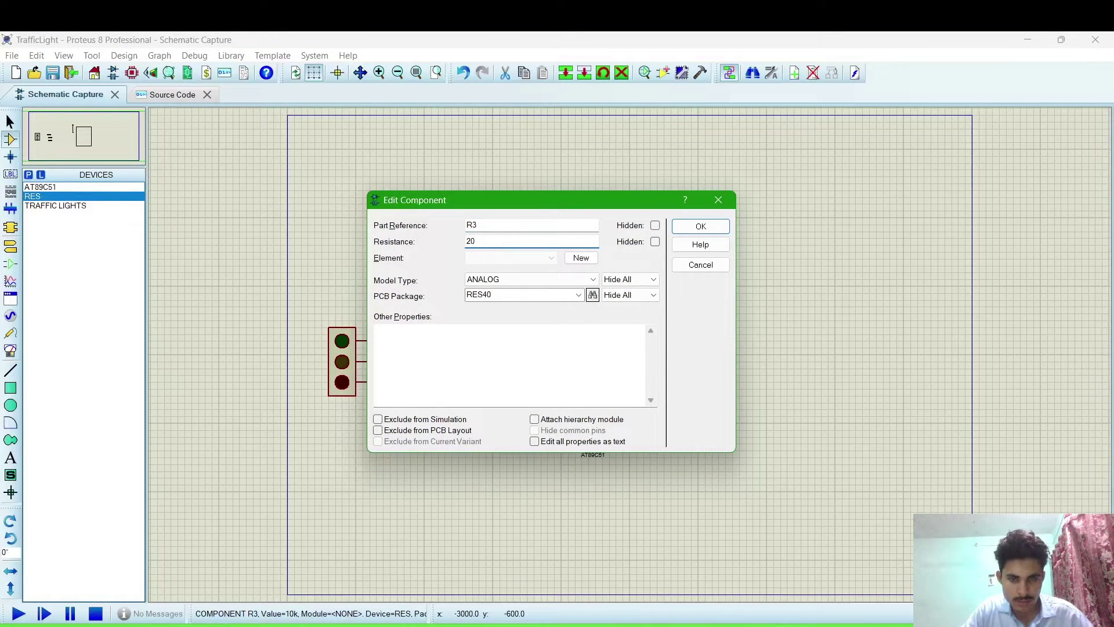
pyautogui.write('0')
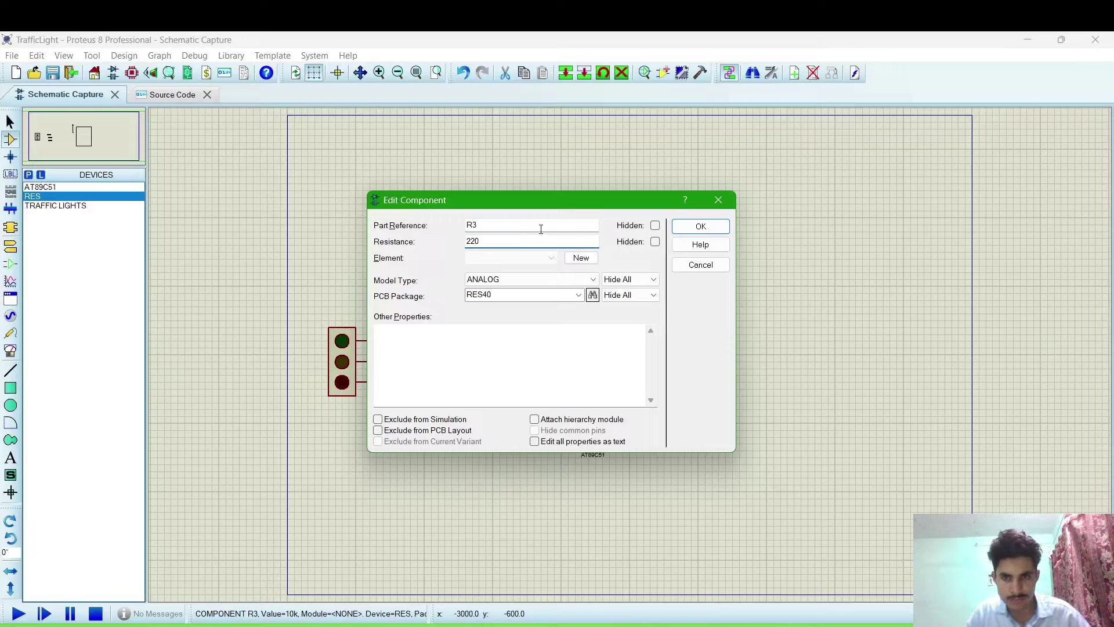
pyautogui.click(701, 227)
pyautogui.click(429, 373)
pyautogui.click(432, 374)
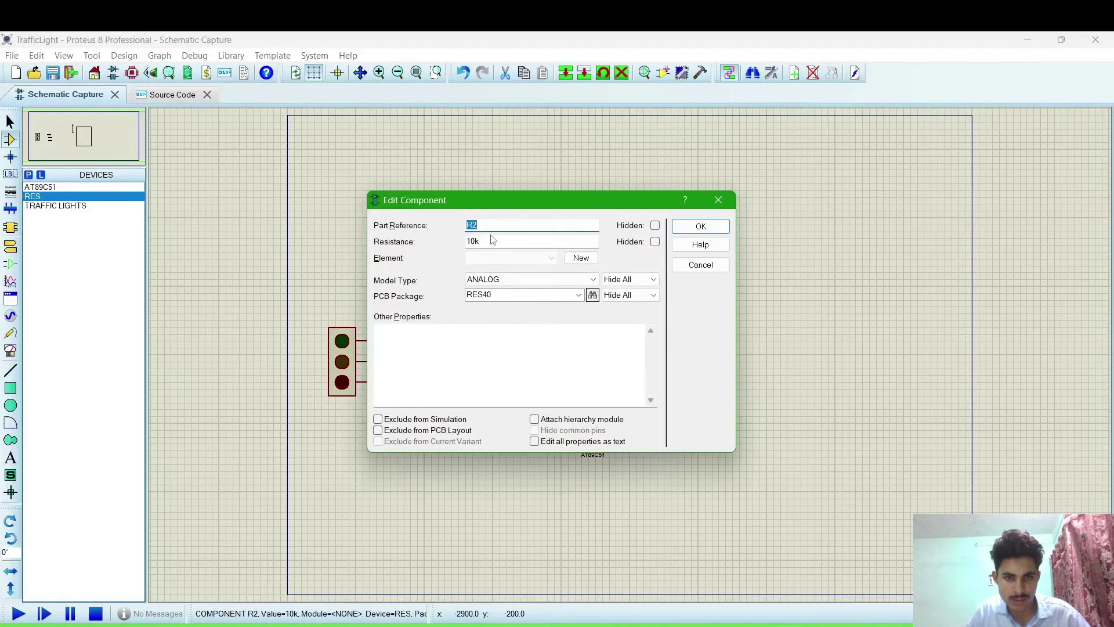
pyautogui.press('Tab')
pyautogui.write('22')
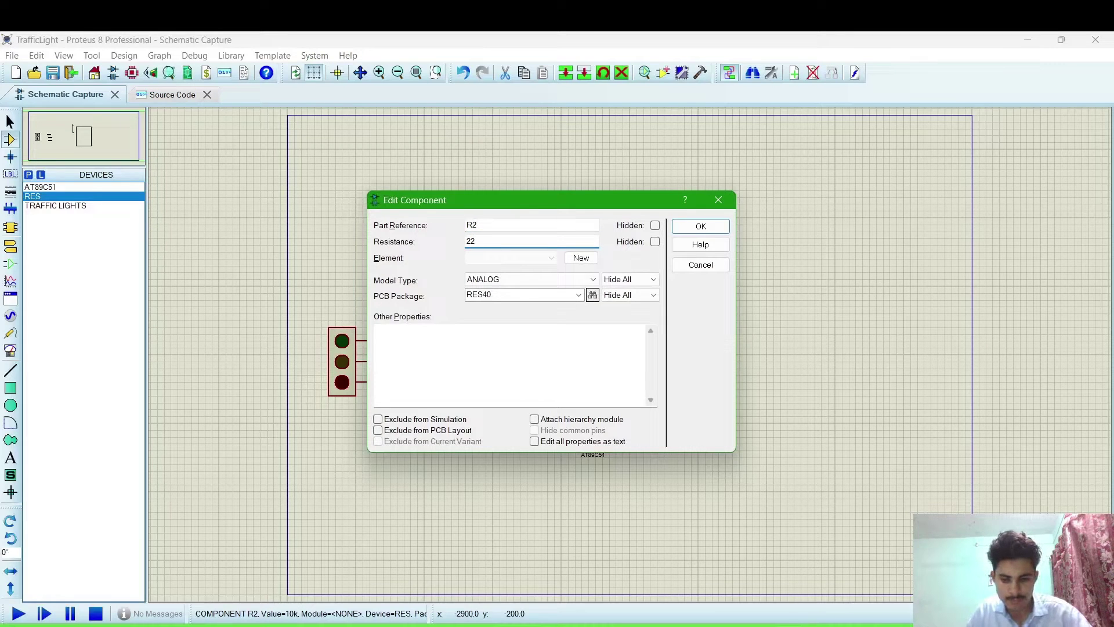
pyautogui.write('0')
pyautogui.click(727, 226)
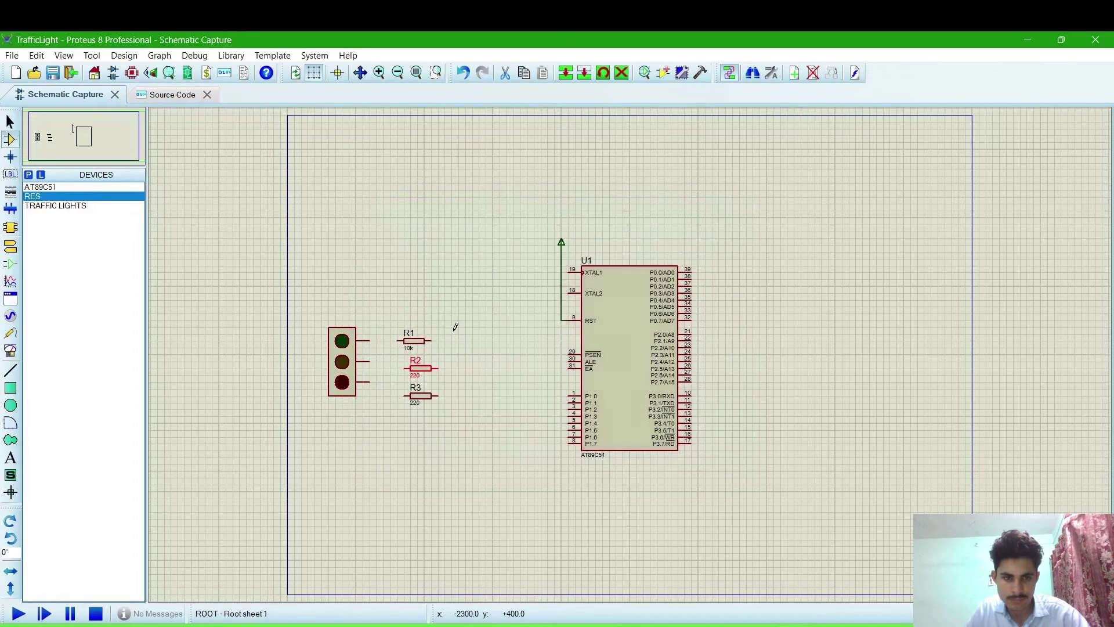
pyautogui.doubleClick(420, 342)
pyautogui.press('Tab')
pyautogui.write('2')
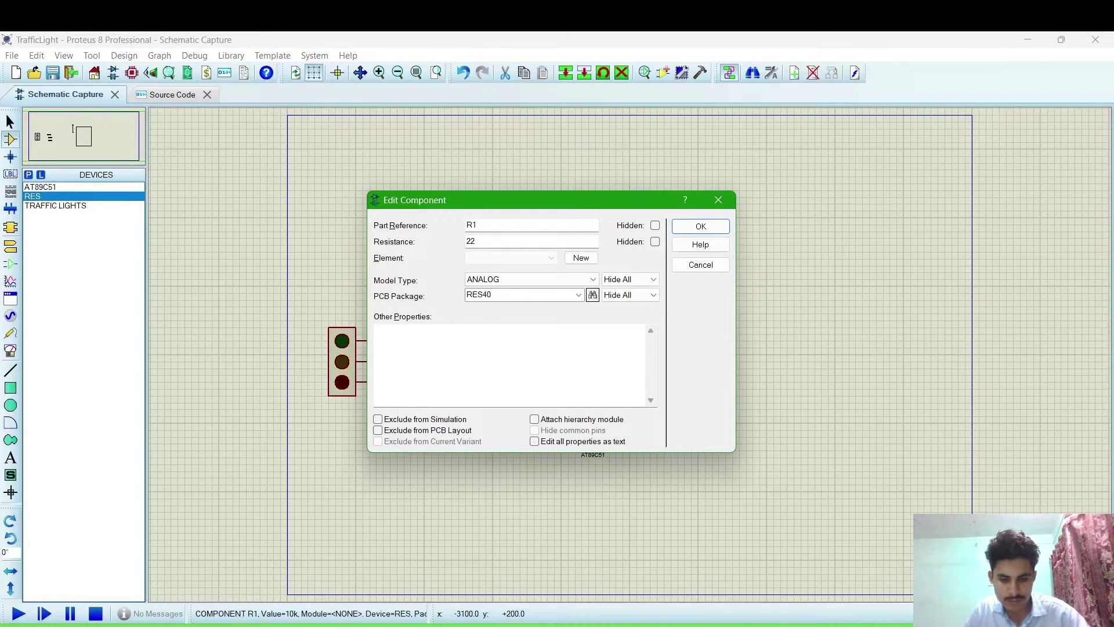
pyautogui.write('0')
pyautogui.press('Return')
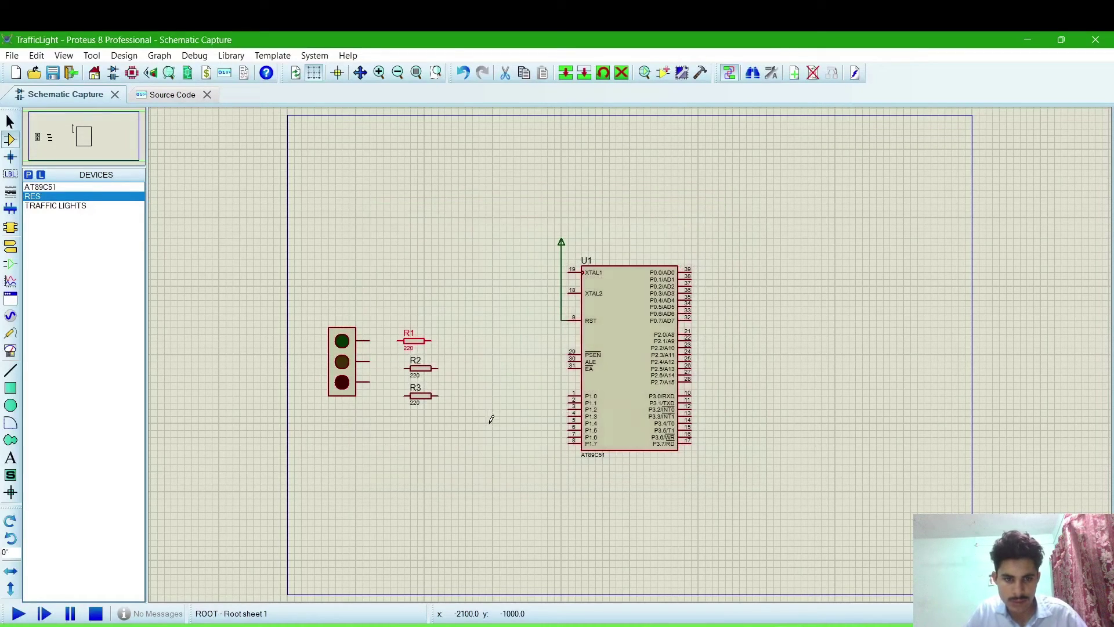
# - Wire the top, middle and bottom traffic lights to R1, R2 and R3
pyautogui.click(470, 383)
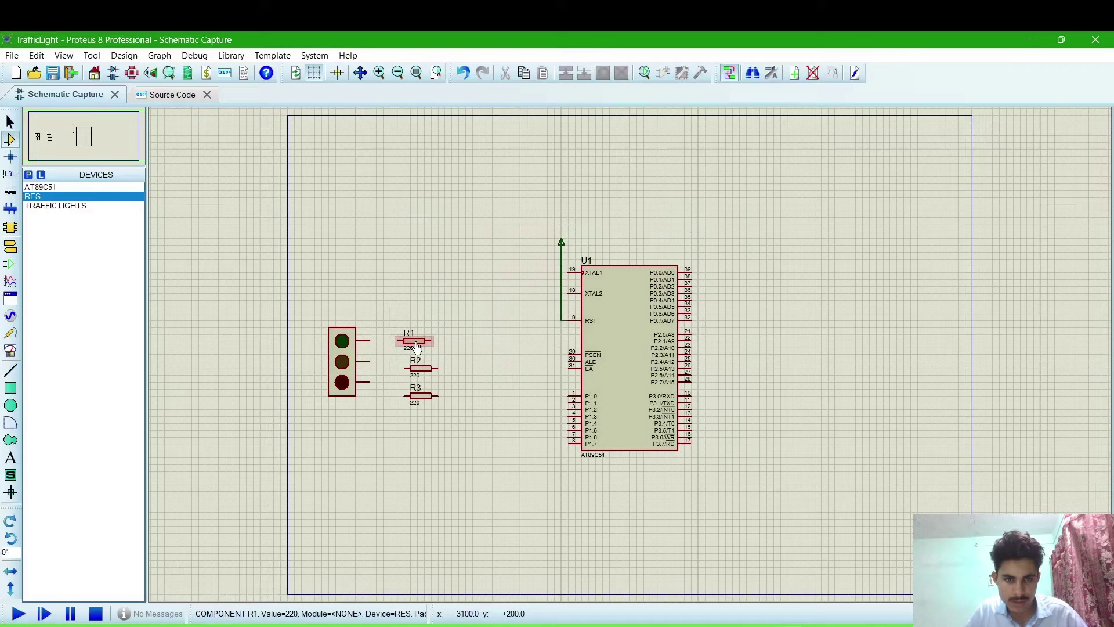
pyautogui.click(414, 346)
pyautogui.click(462, 351)
pyautogui.click(406, 341)
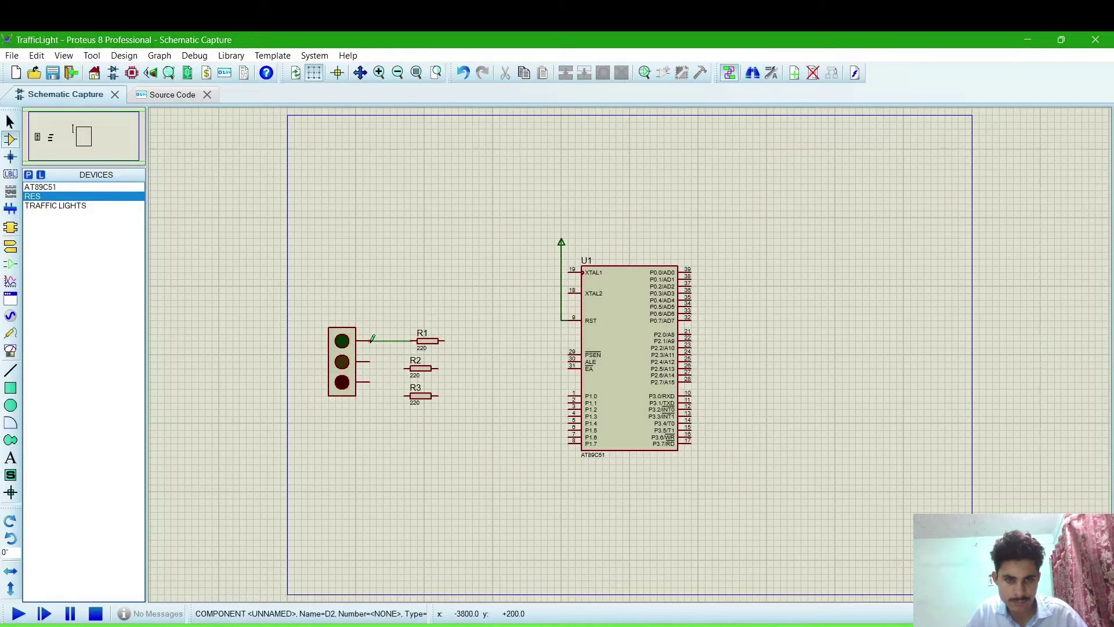
pyautogui.click(374, 339)
pyautogui.click(369, 361)
pyautogui.click(407, 367)
pyautogui.click(403, 394)
pyautogui.click(374, 380)
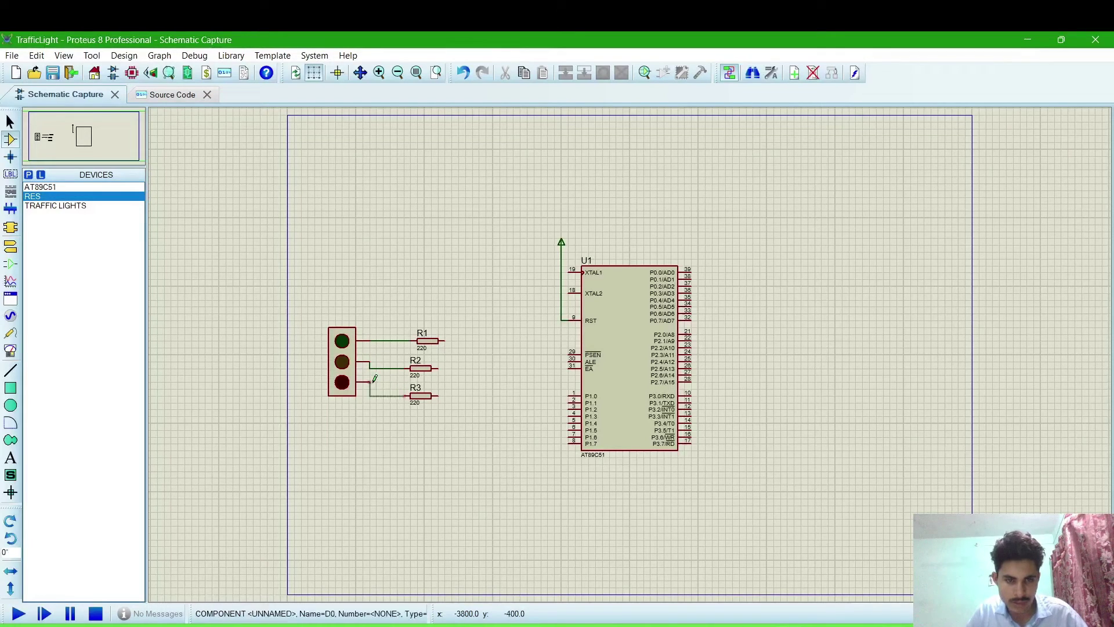
# - Wire R1, R2 and R3 to AT89C51 pins P1.0, P1.1 and P1.2
pyautogui.click(443, 340)
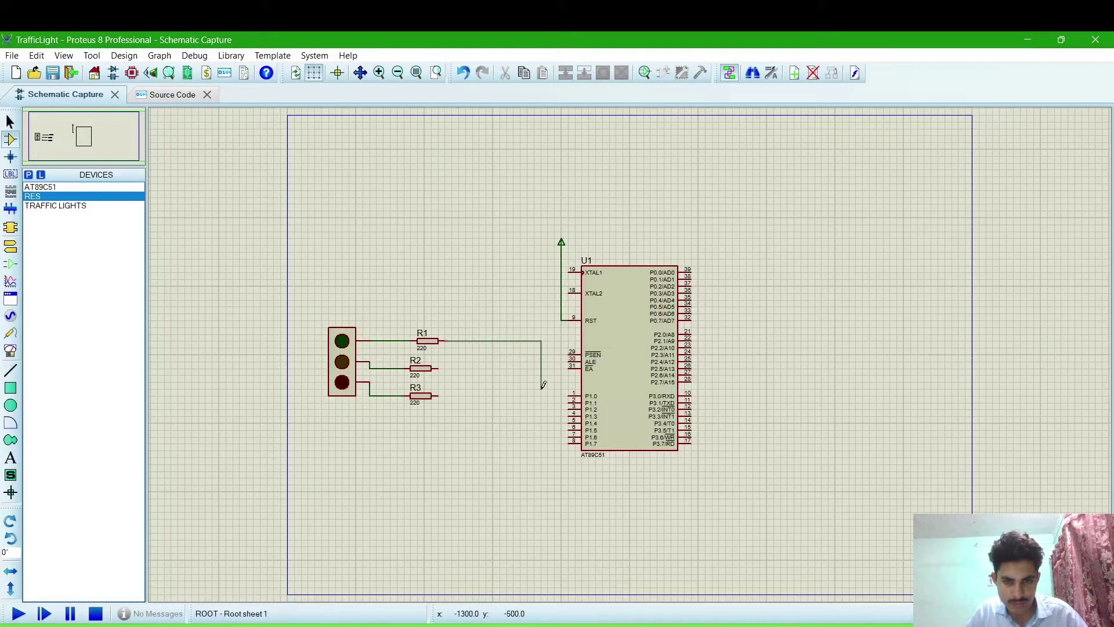
pyautogui.click(572, 394)
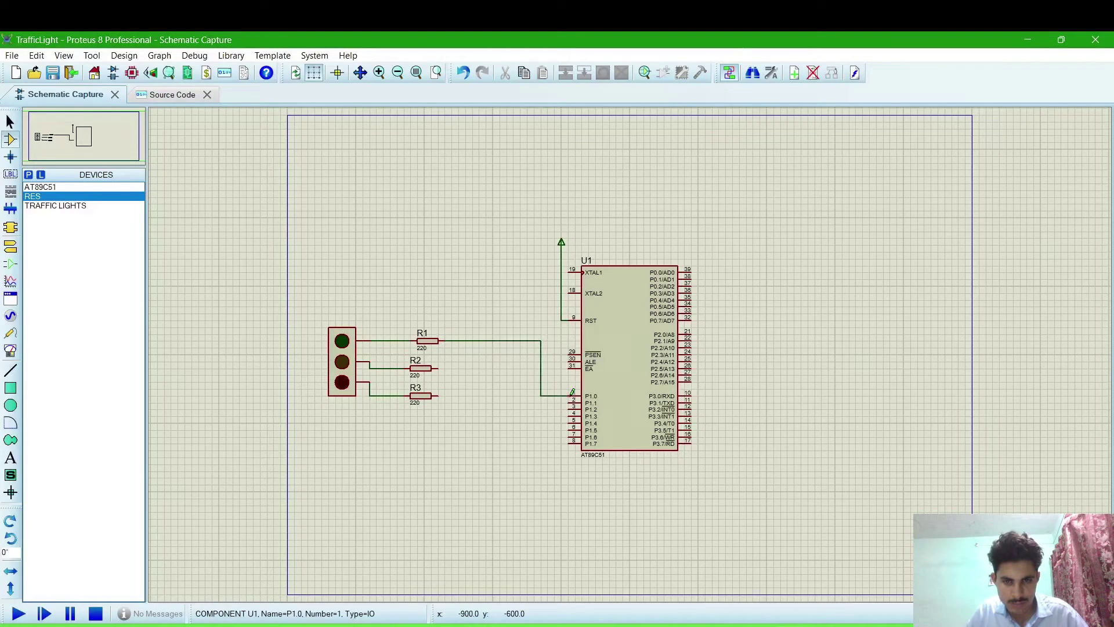
pyautogui.click(438, 368)
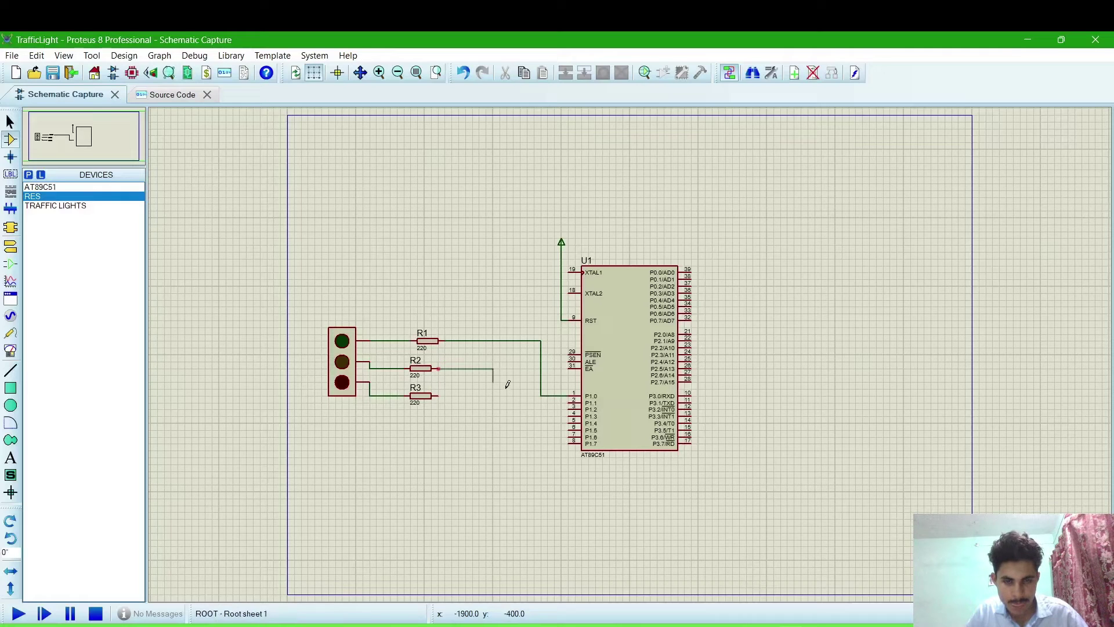
pyautogui.click(571, 399)
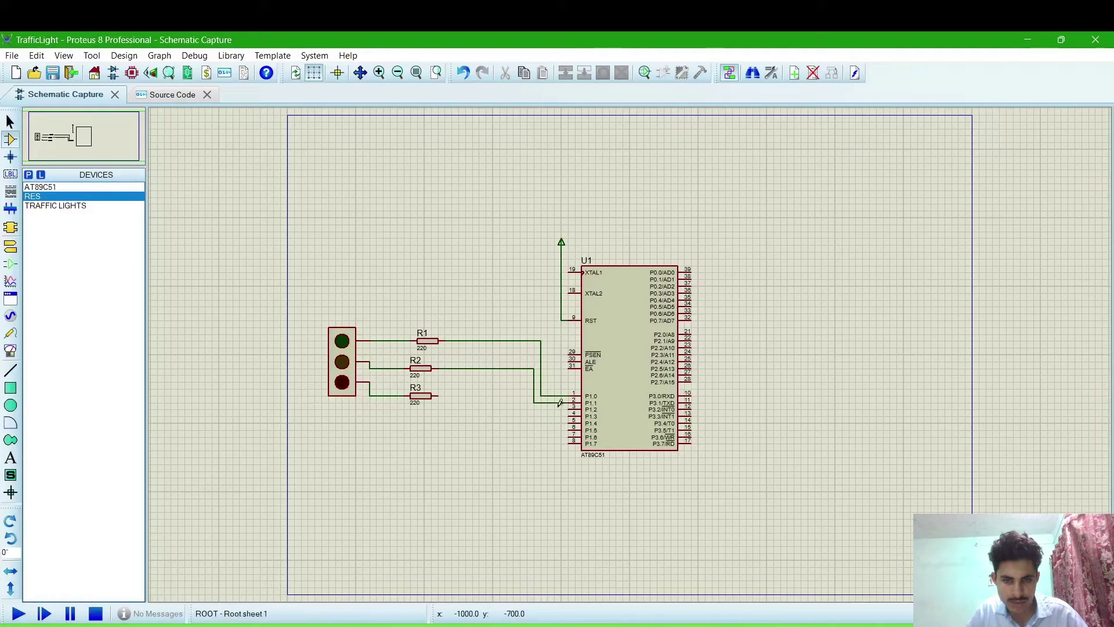
pyautogui.click(439, 393)
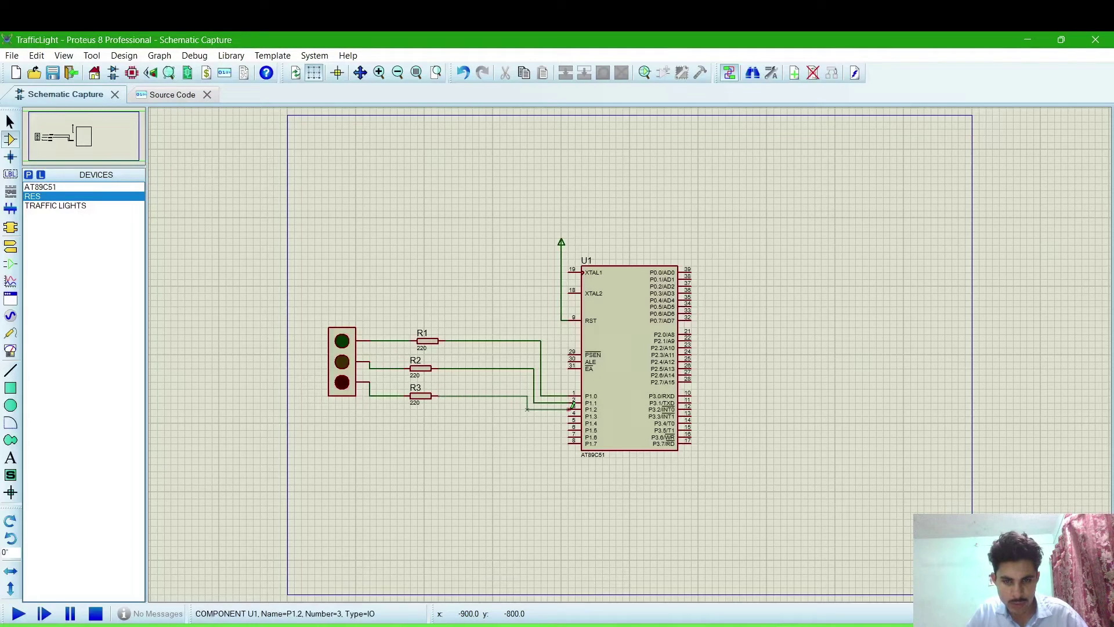
pyautogui.click(572, 408)
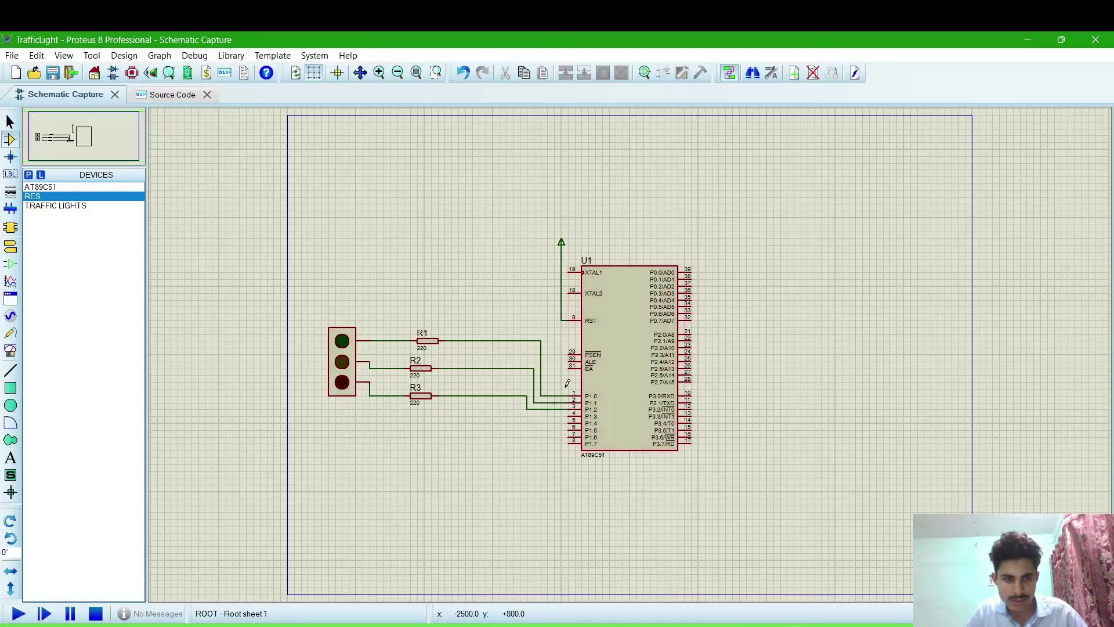
pyautogui.click(166, 97)
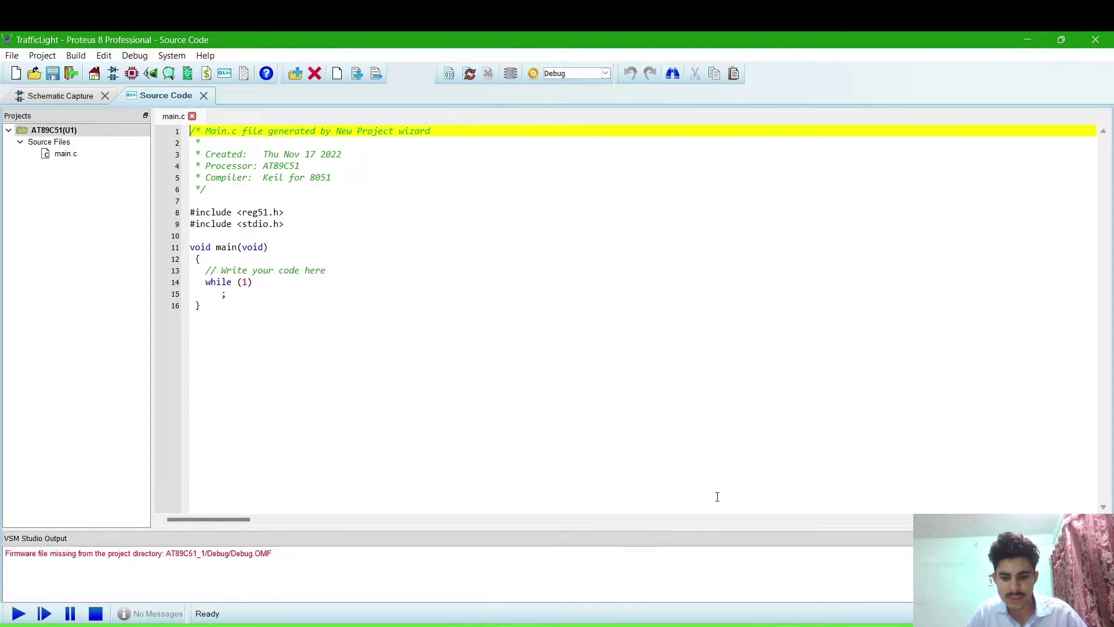
# - Switch to Chrome showing the GitHub repository with the Traffic Lights 8051 program
pyautogui.hotkey('alt', 'Tab')
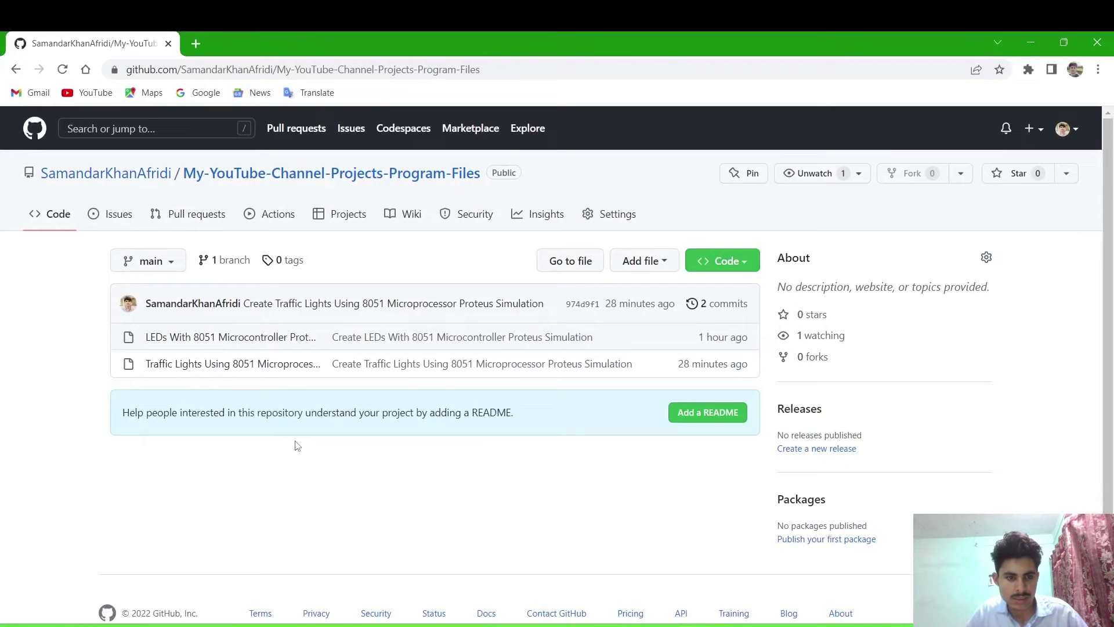
# - Open the Traffic Lights file on GitHub and copy all 47 lines of code
pyautogui.click(212, 365)
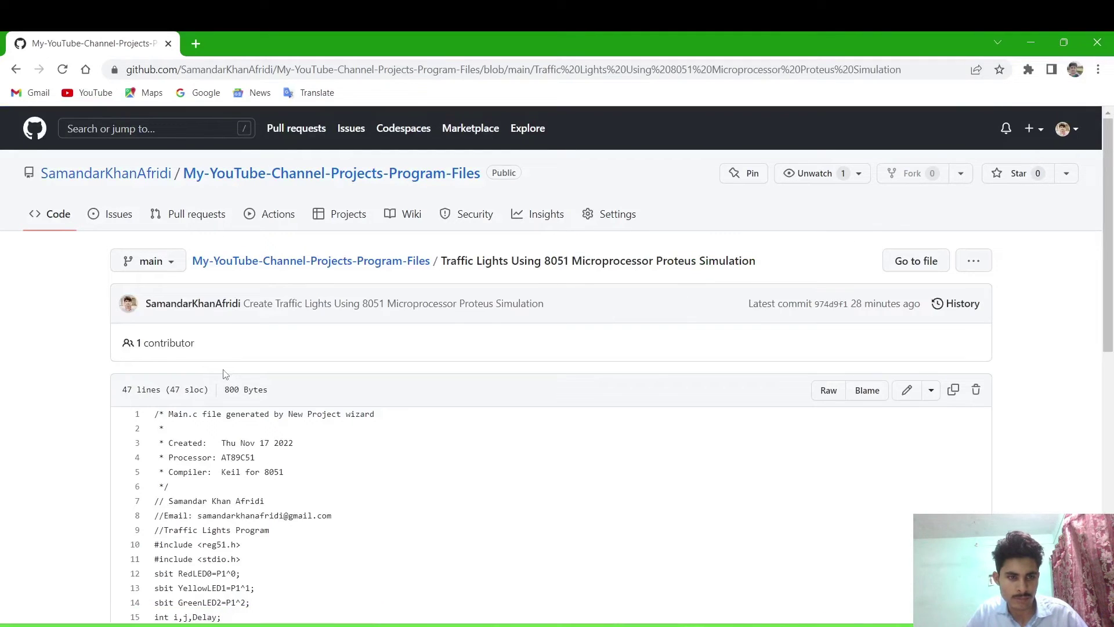
pyautogui.scroll(-2, 271, 423)
pyautogui.scroll(-2, 270, 425)
pyautogui.scroll(-1, 271, 424)
pyautogui.scroll(1, 271, 424)
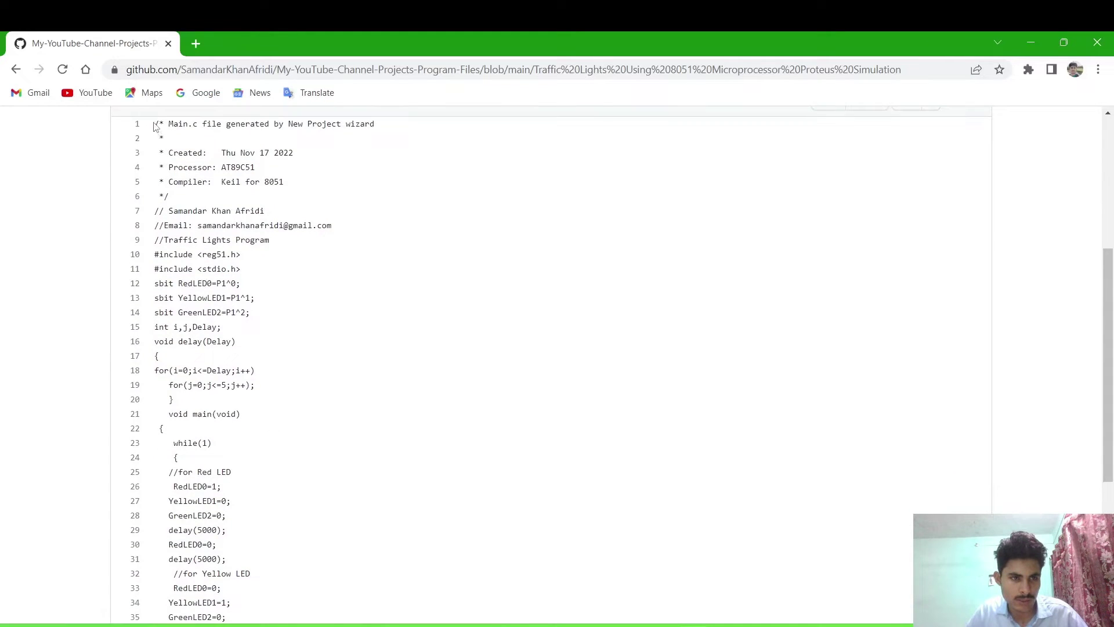
pyautogui.moveTo(155, 127); pyautogui.dragTo(294, 594)
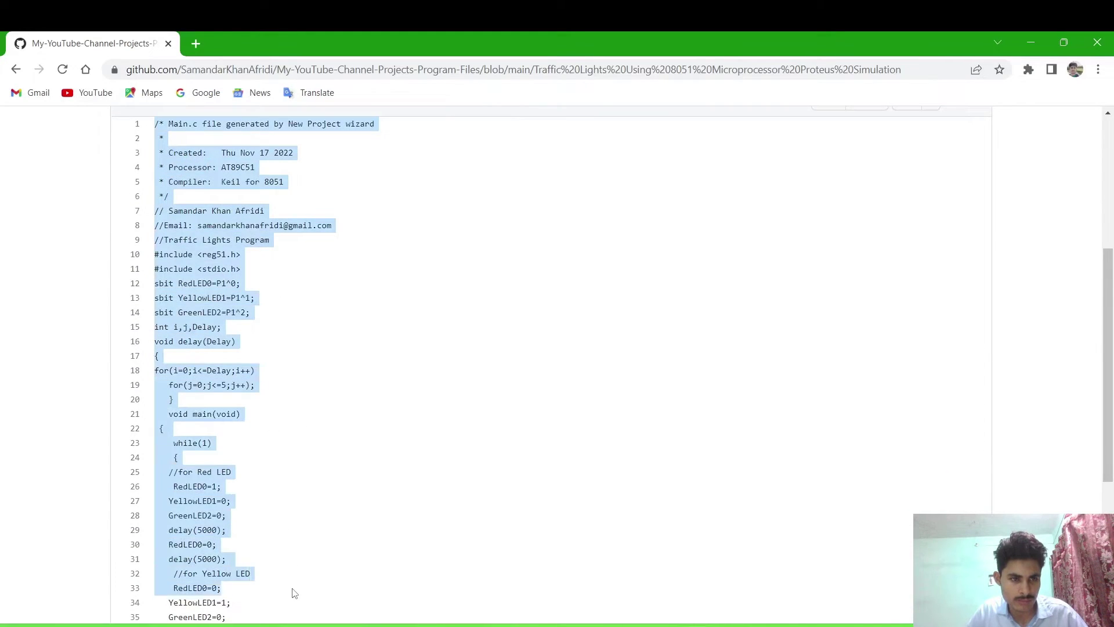
pyautogui.moveTo(293, 595)
pyautogui.mouseDown()
pyautogui.moveTo(187, 499)
pyautogui.moveTo(183, 510)
pyautogui.mouseUp()
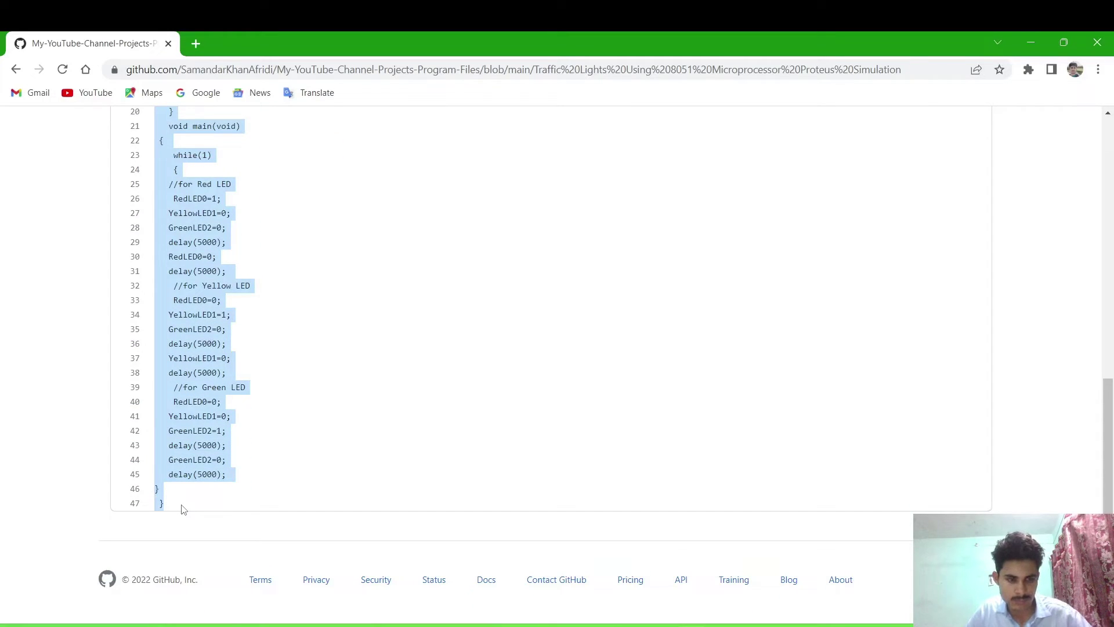
pyautogui.scroll(7, 316, 433)
pyautogui.click(375, 519)
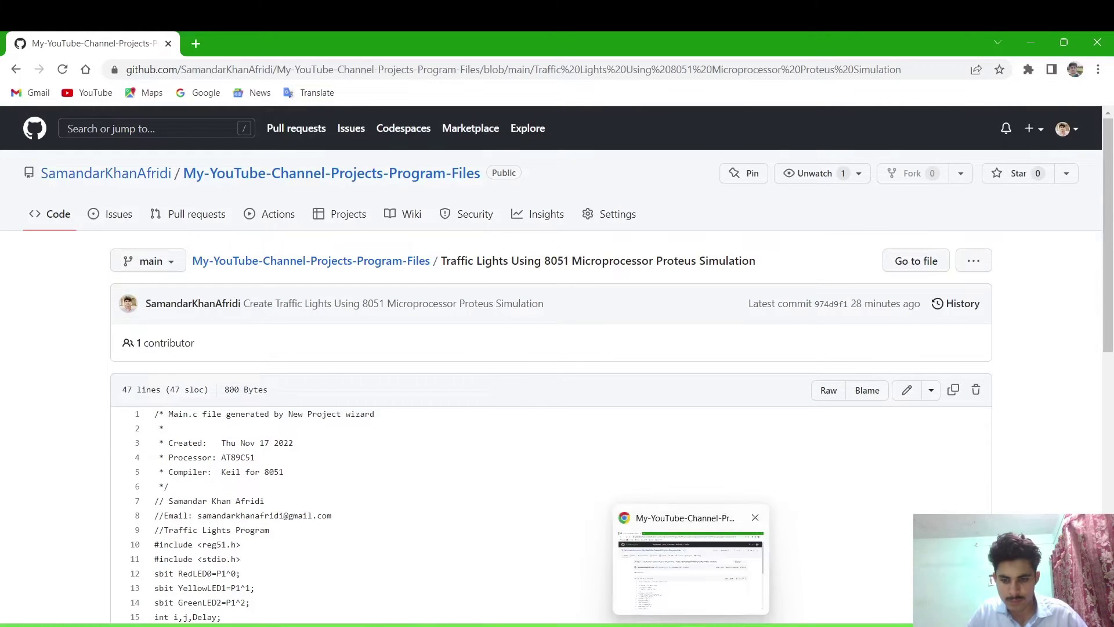
# - Replace all of the main.c template code in Proteus with the copied program
pyautogui.click(739, 621)
pyautogui.click(310, 352)
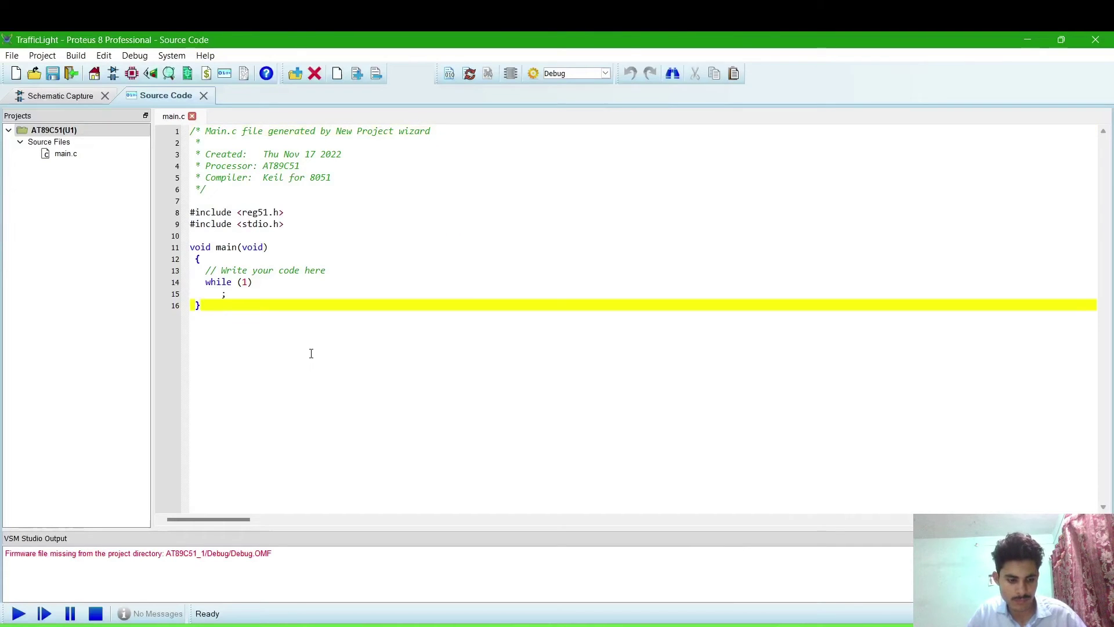
pyautogui.hotkey('ctrl', 'a')
pyautogui.hotkey('ctrl', 'v')
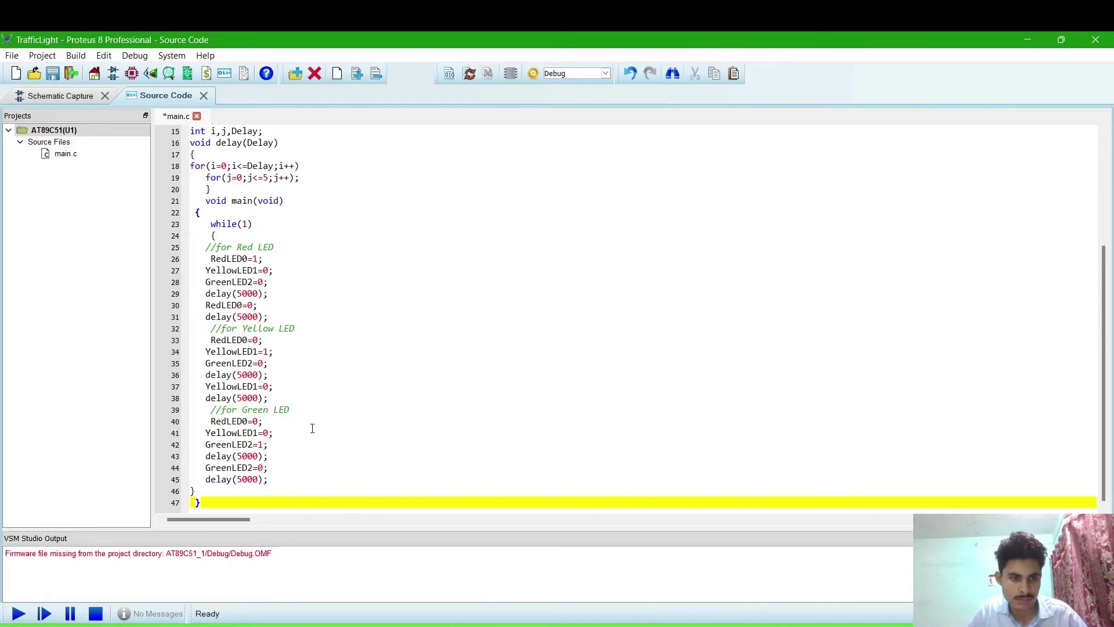
pyautogui.scroll(1, 311, 425)
pyautogui.scroll(2, 337, 411)
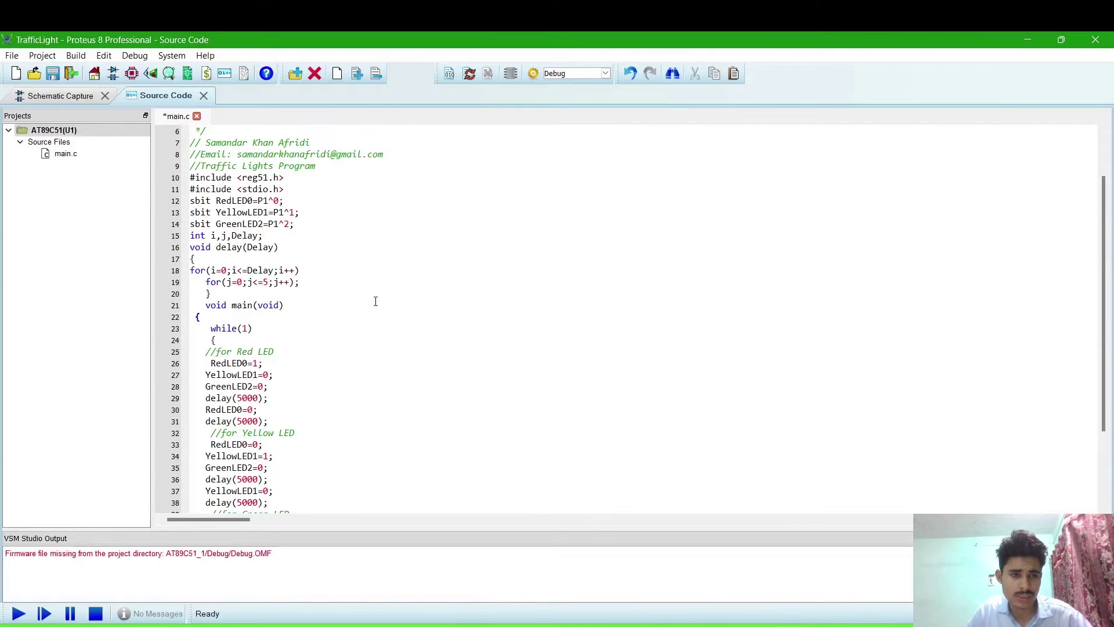
pyautogui.scroll(2, 370, 309)
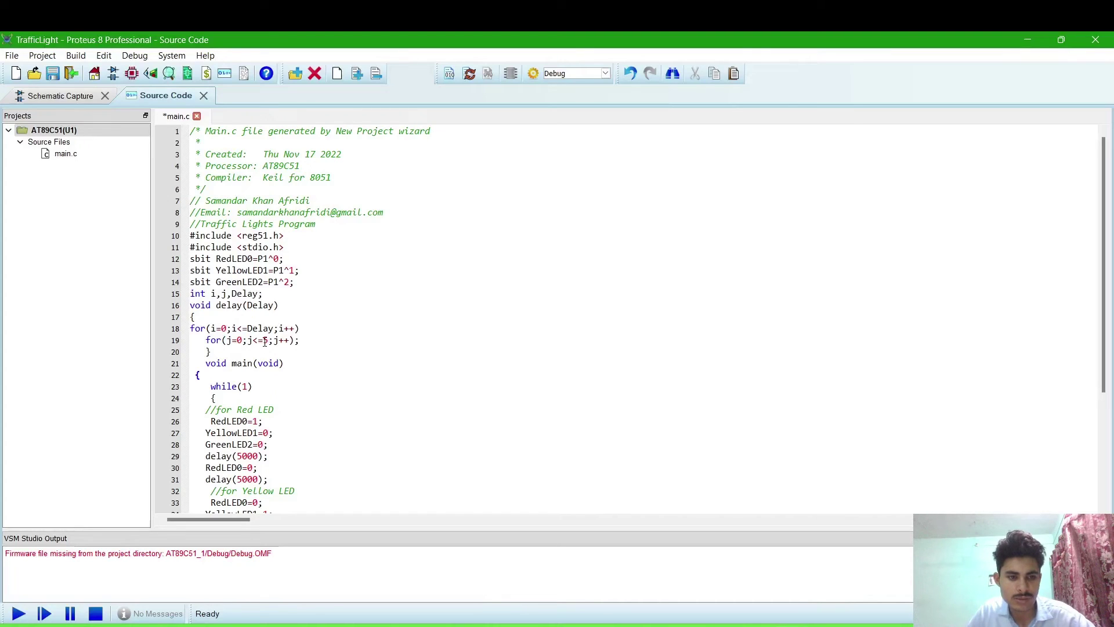
pyautogui.scroll(-2, 263, 341)
pyautogui.scroll(-1, 219, 293)
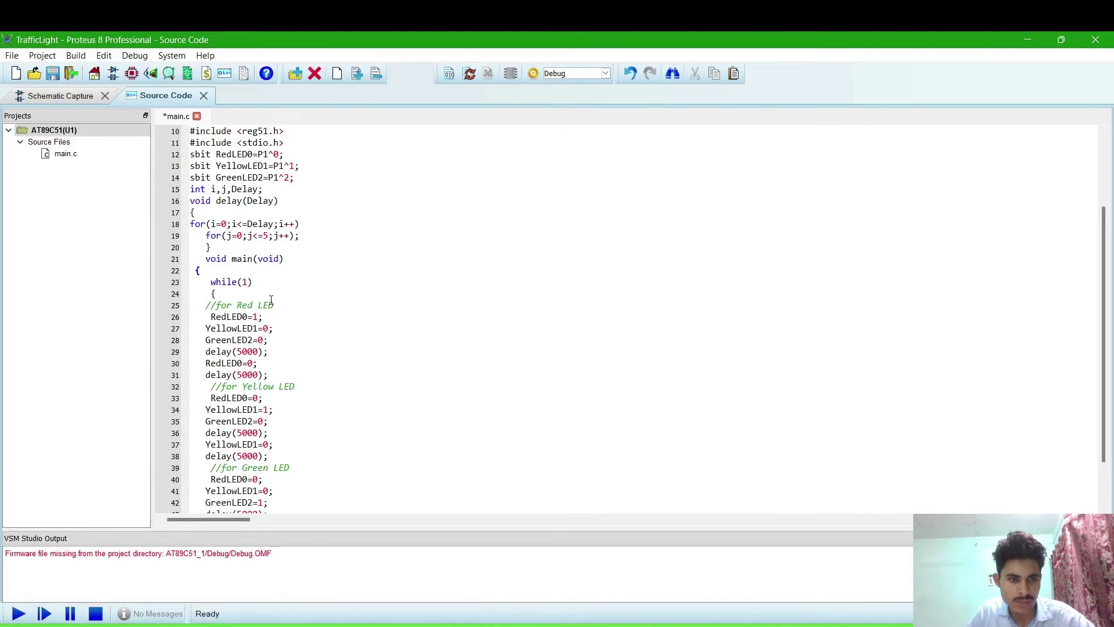
pyautogui.scroll(-1, 265, 270)
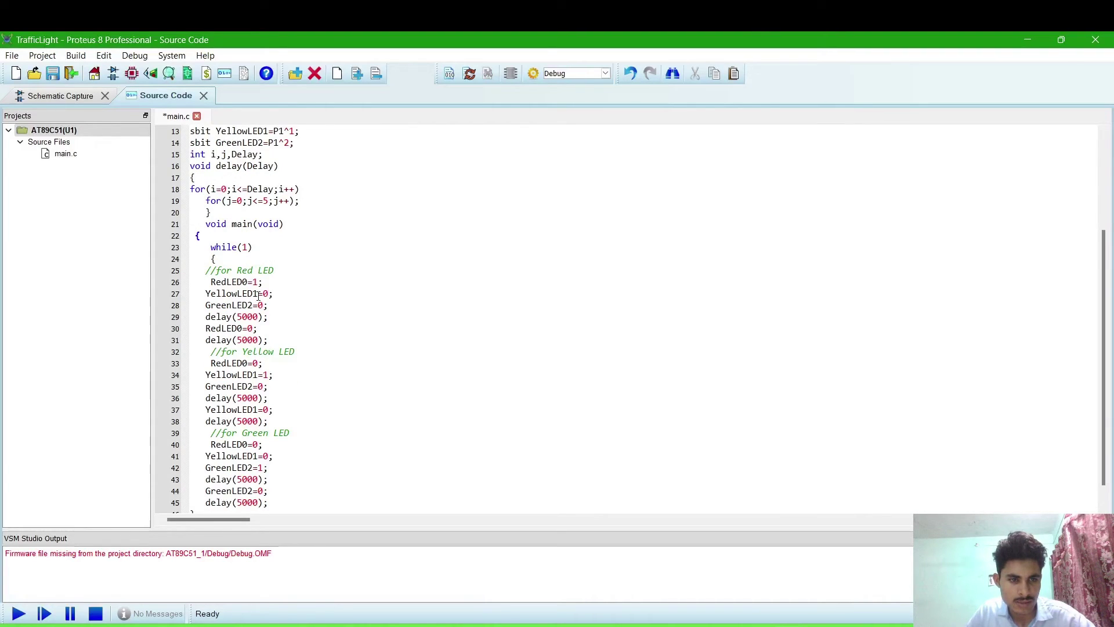
pyautogui.scroll(-1, 261, 293)
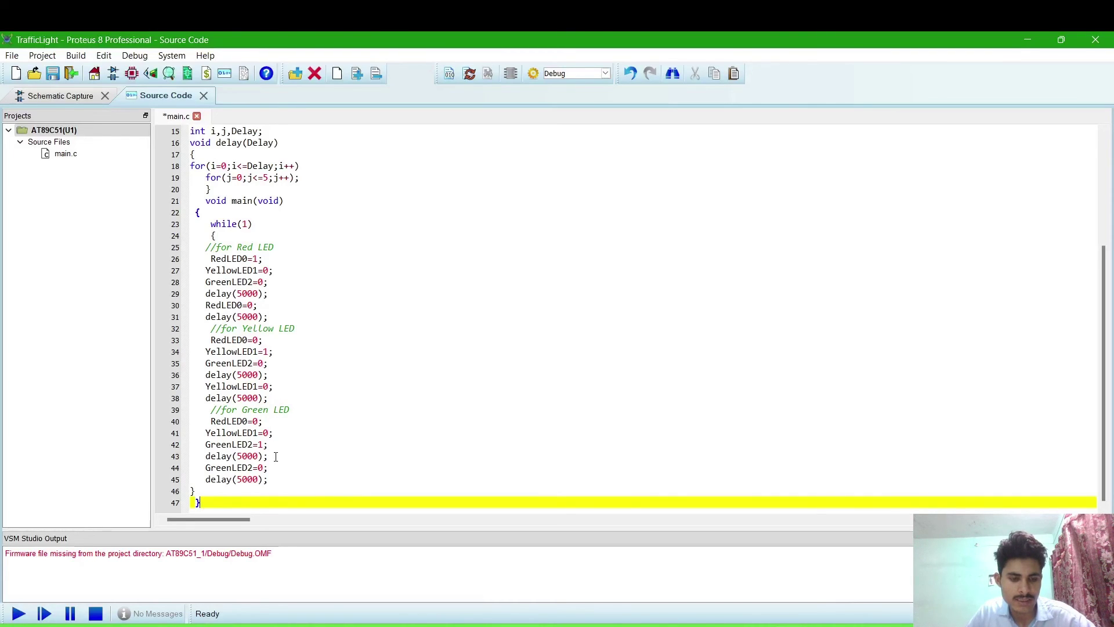
pyautogui.scroll(2, 294, 445)
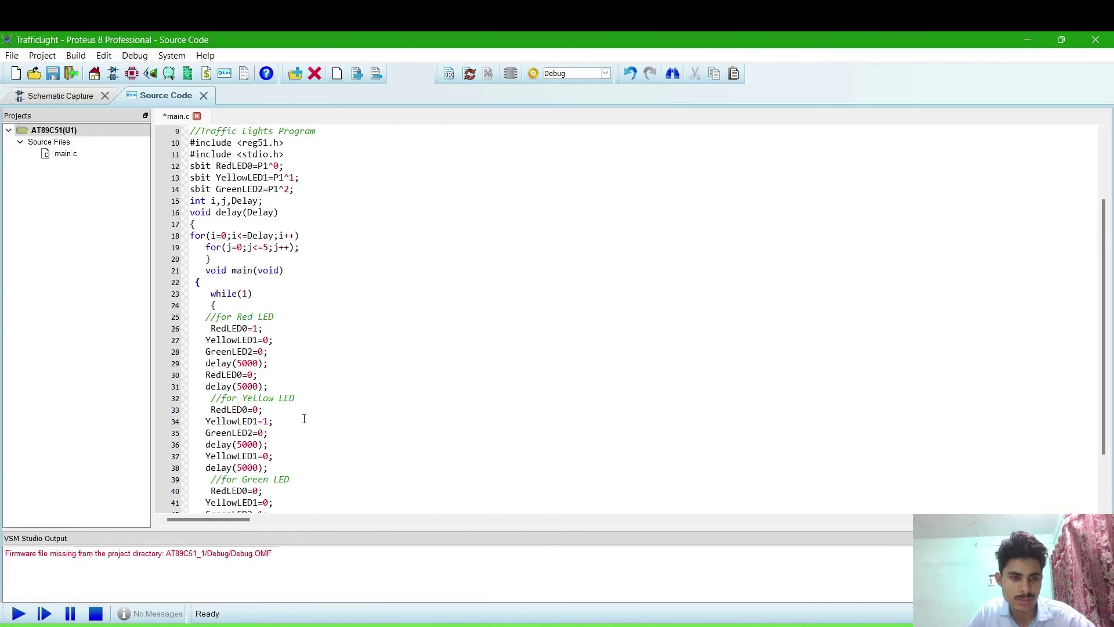
pyautogui.scroll(3, 307, 437)
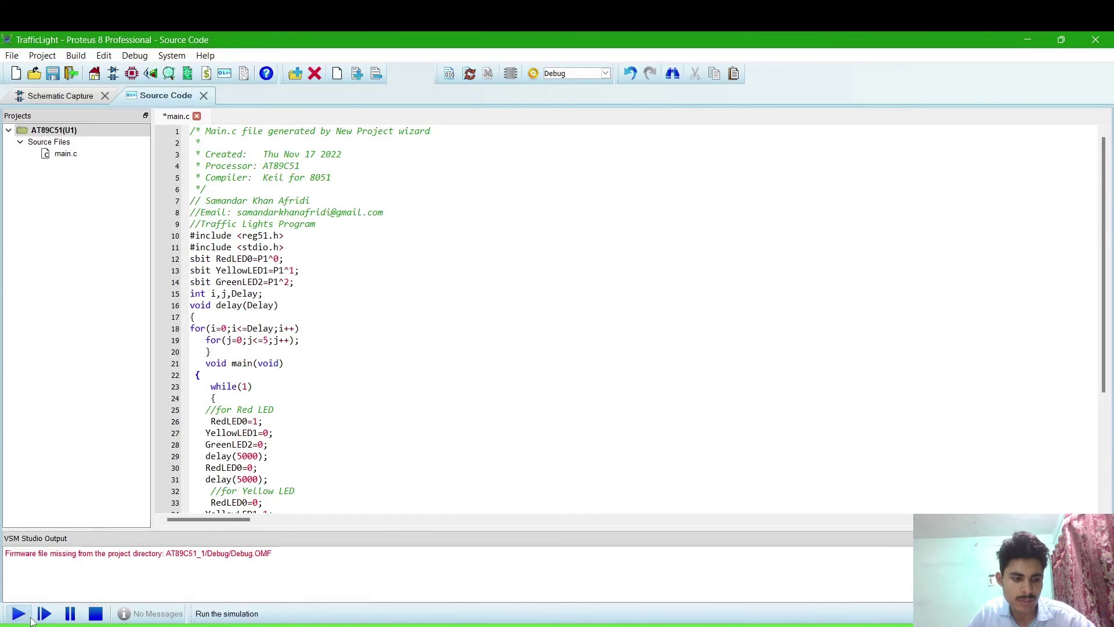
# - Compile the traffic-light firmware, run the simulation, then view the main.c source code
pyautogui.click(19, 613)
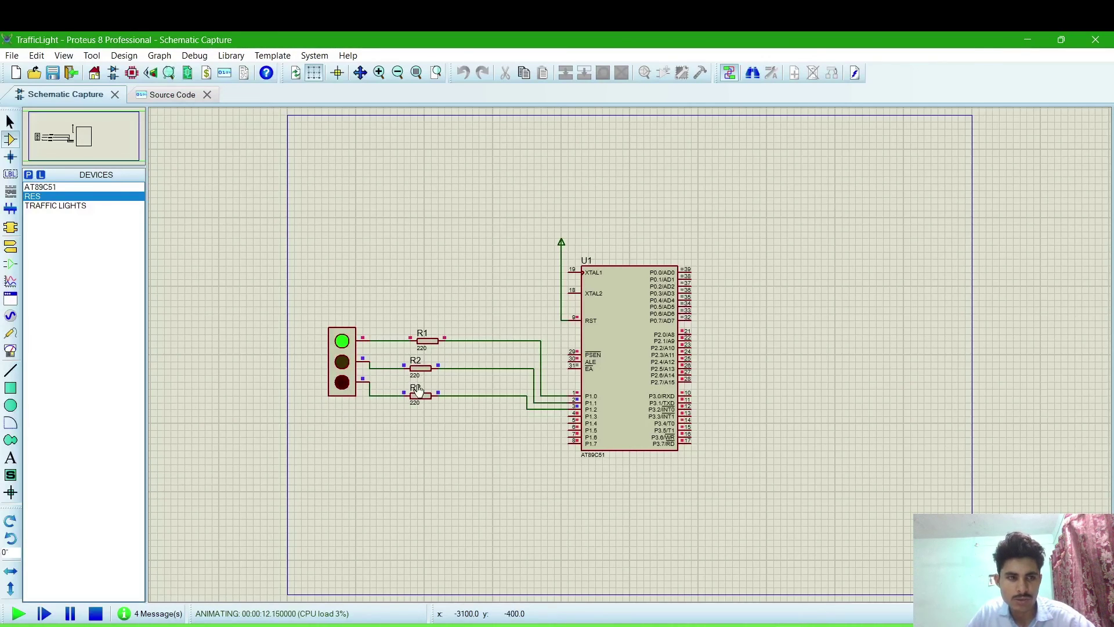
pyautogui.click(163, 101)
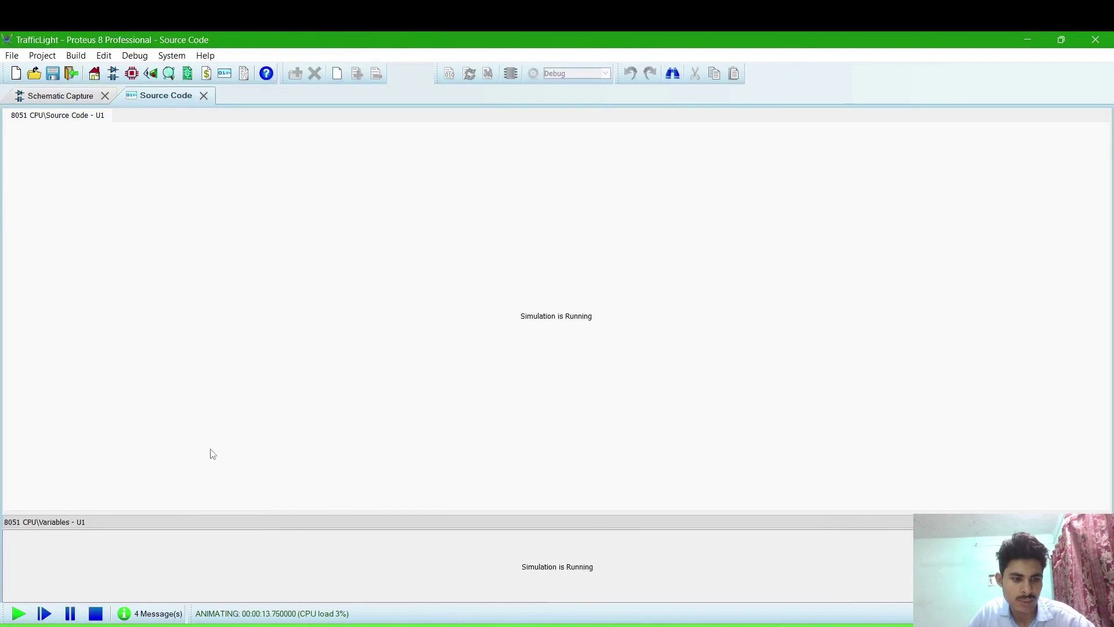
# - Stop the running traffic-light simulation after the error-free build
pyautogui.click(96, 613)
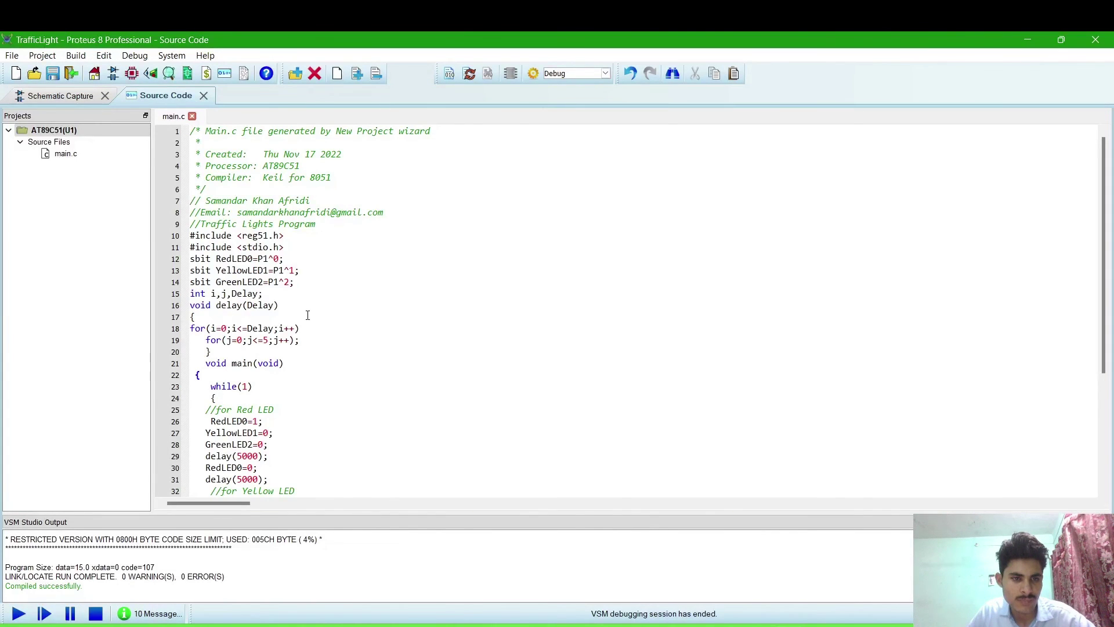
pyautogui.scroll(-1, 279, 397)
pyautogui.scroll(-2, 249, 299)
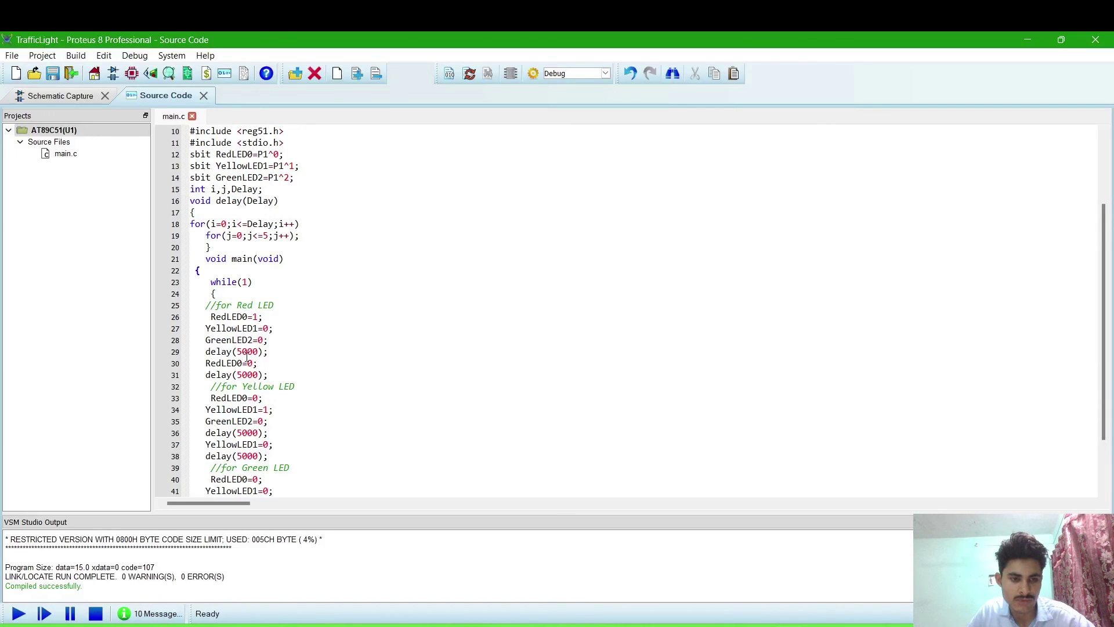
pyautogui.scroll(3, 296, 358)
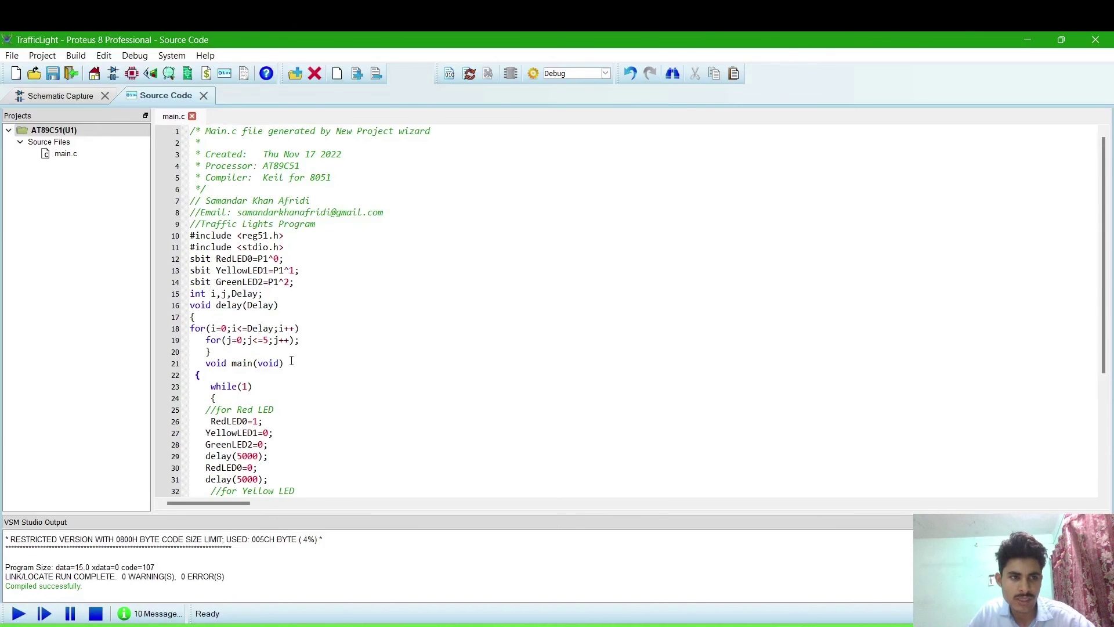
pyautogui.click(55, 96)
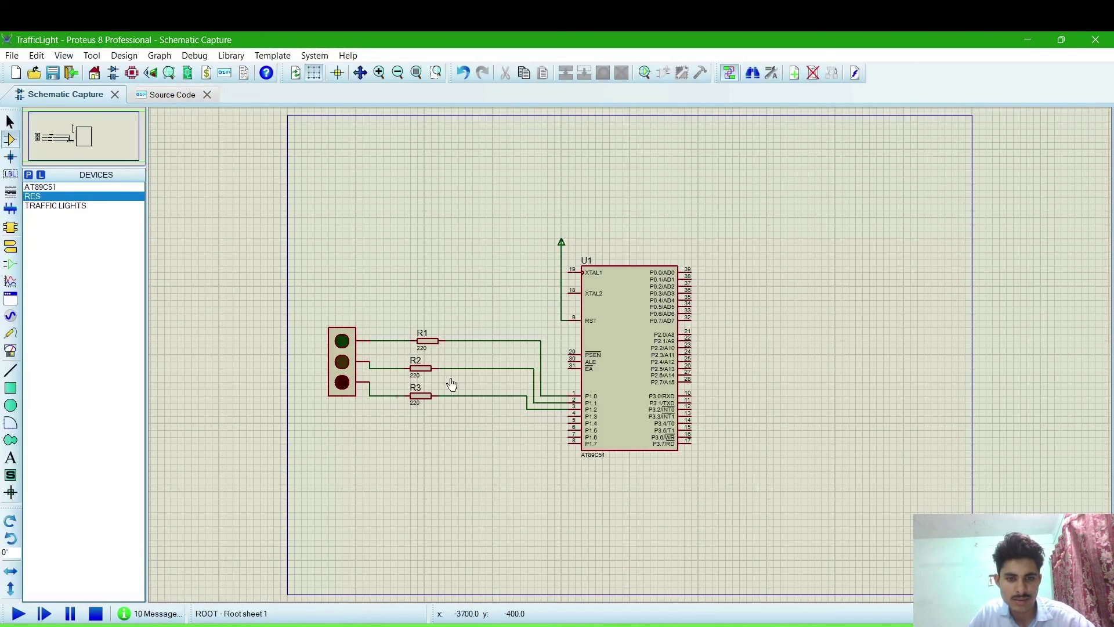